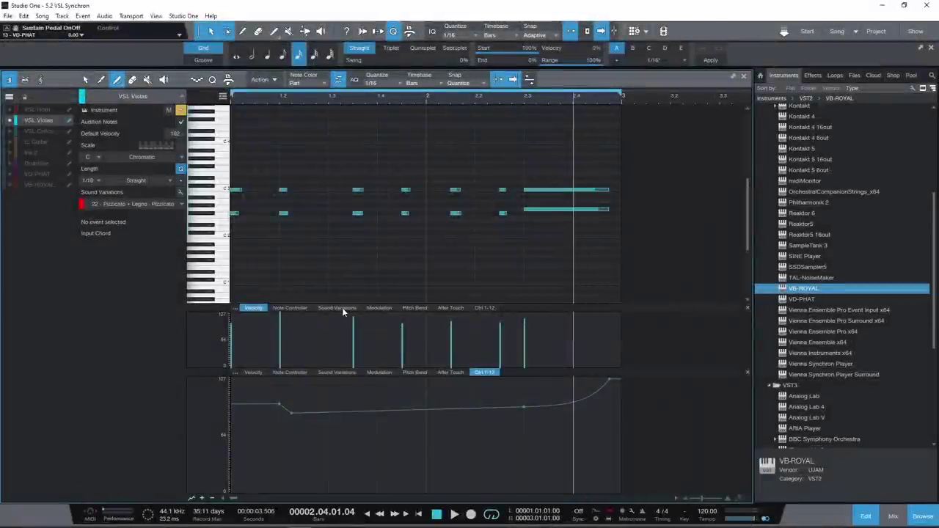
Draw a Tremolo segment near the end of the VSL Violas sound variations lane.
left_click(342, 309)
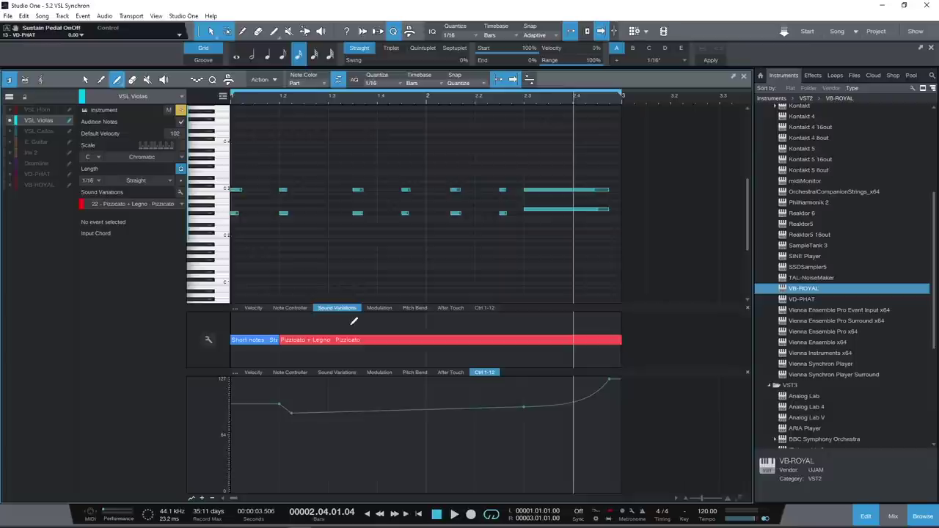
left_click(526, 340)
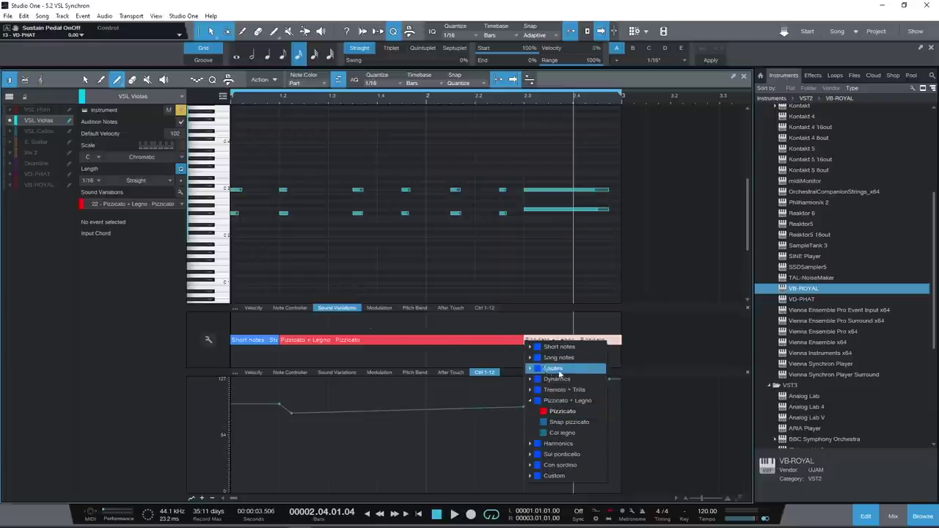
left_click(587, 390)
left_click(577, 371)
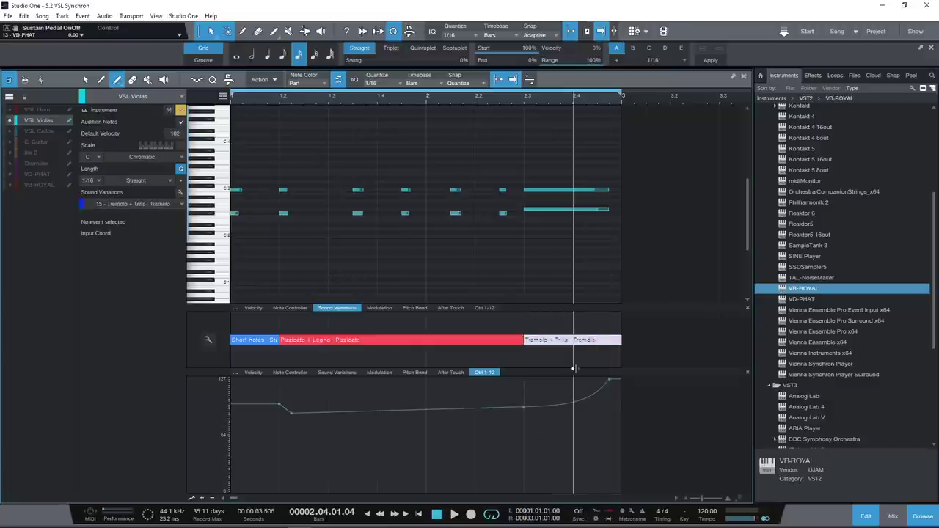
Apply Short notes > Staccato to the middle run of notes, then play the part.
key("1")
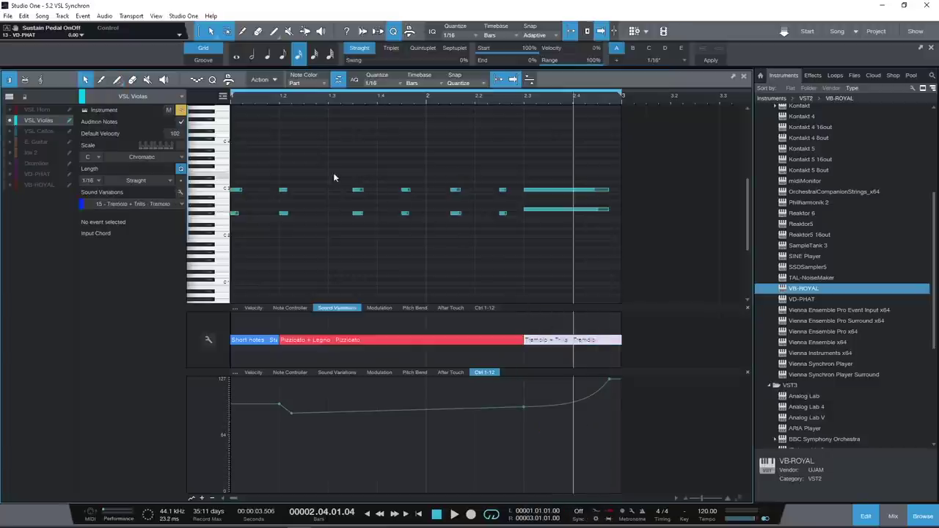
mouse_move(340, 168)
left_mouse_down()
mouse_move(464, 219)
mouse_move(503, 218)
left_mouse_up()
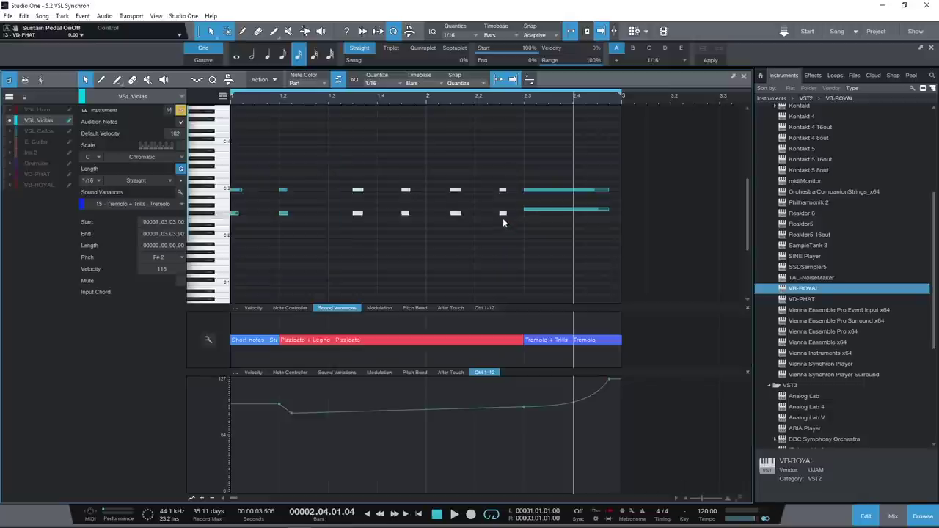
right_click(502, 214)
mouse_move(610, 222)
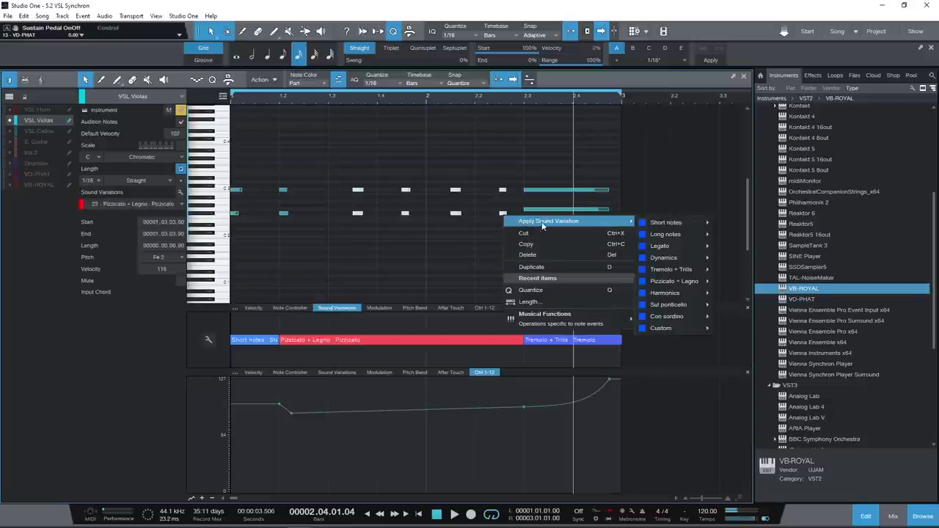
mouse_move(655, 224)
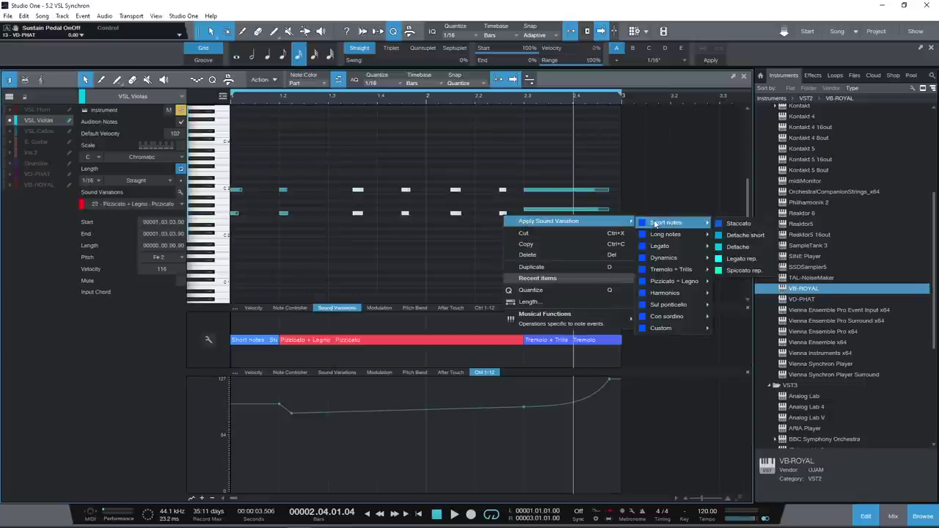
left_click(739, 224)
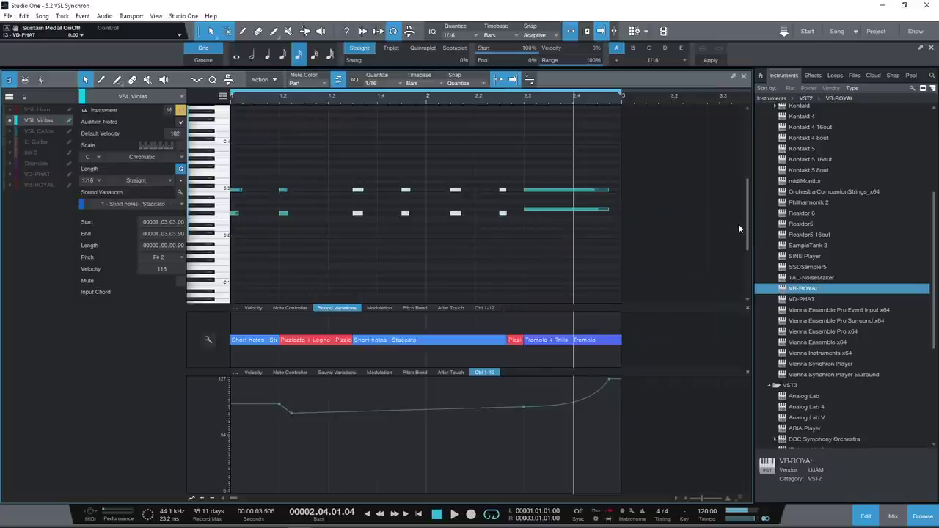
left_click(534, 378)
key("space")
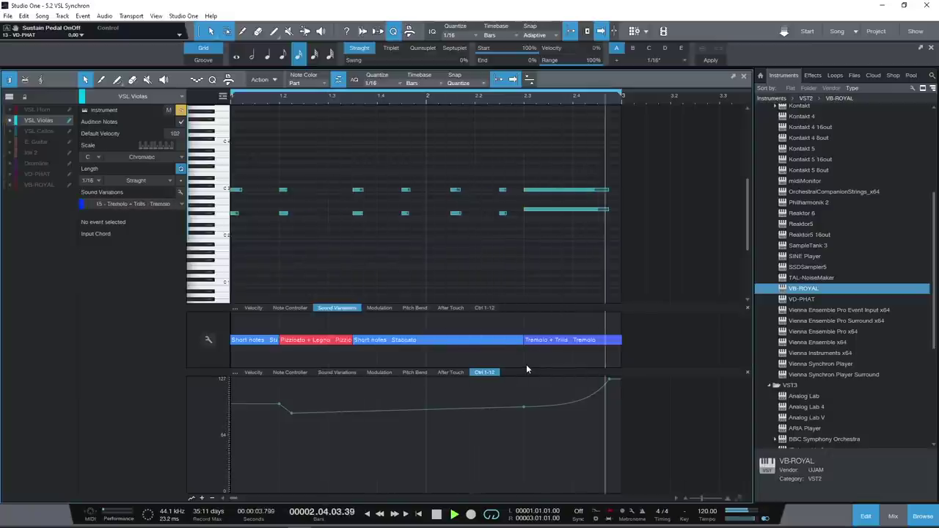
Stop playback and audition VB-ROYAL's style keyswitch and several bass notes on the keyboard.
key("space")
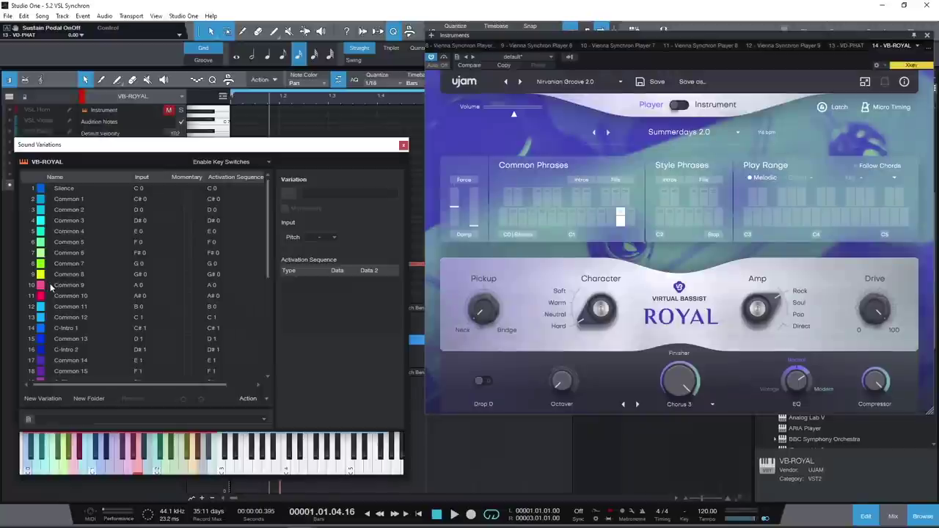
scroll(51, 287, "down", 1)
scroll(51, 287, "up", 7)
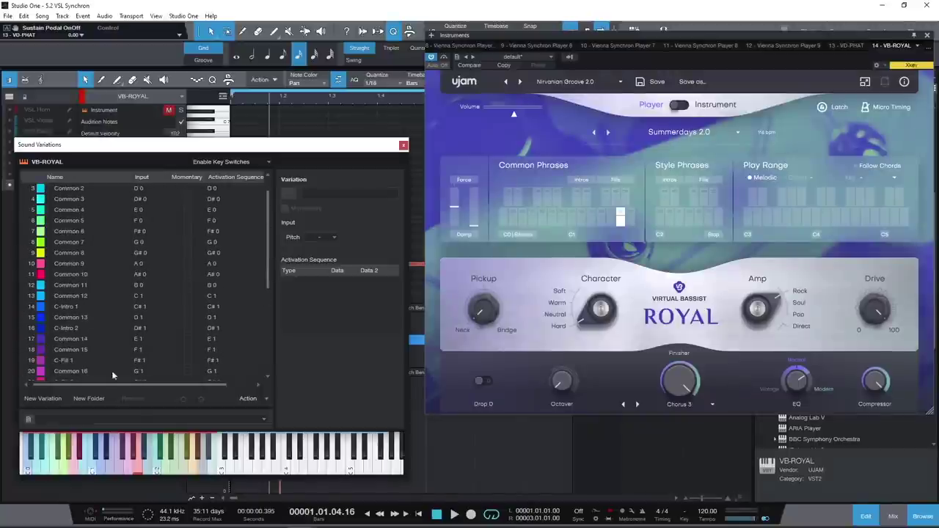
left_click(157, 474)
left_click(215, 470)
left_click(267, 470)
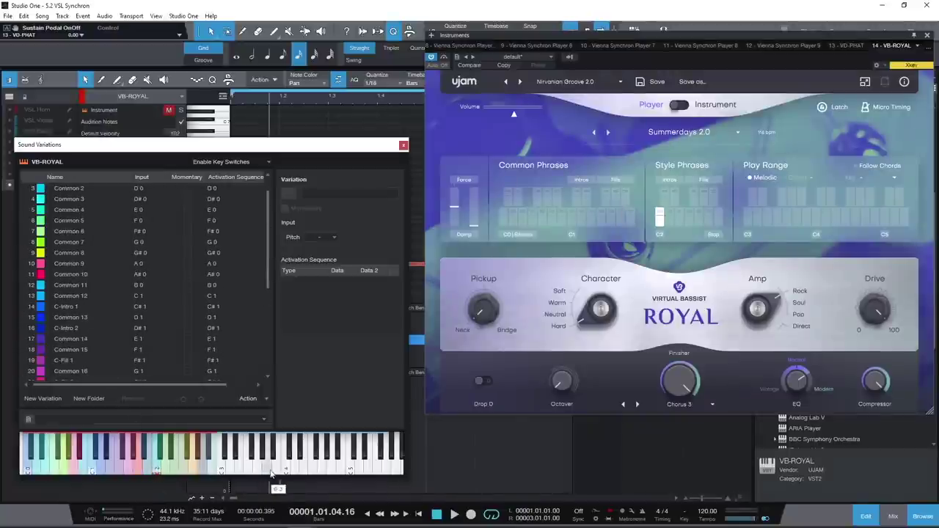
left_click(284, 470)
left_click(285, 469)
left_click(285, 470)
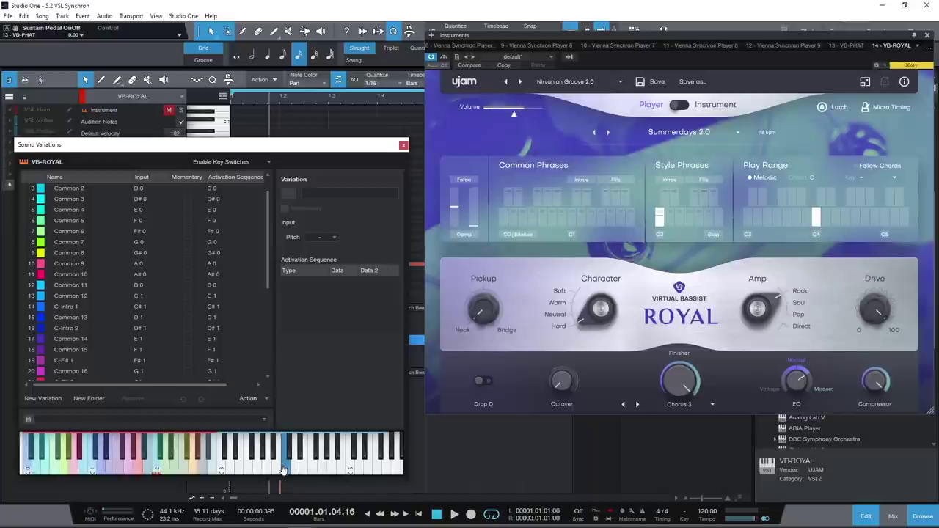
left_click(314, 470)
left_click(284, 470)
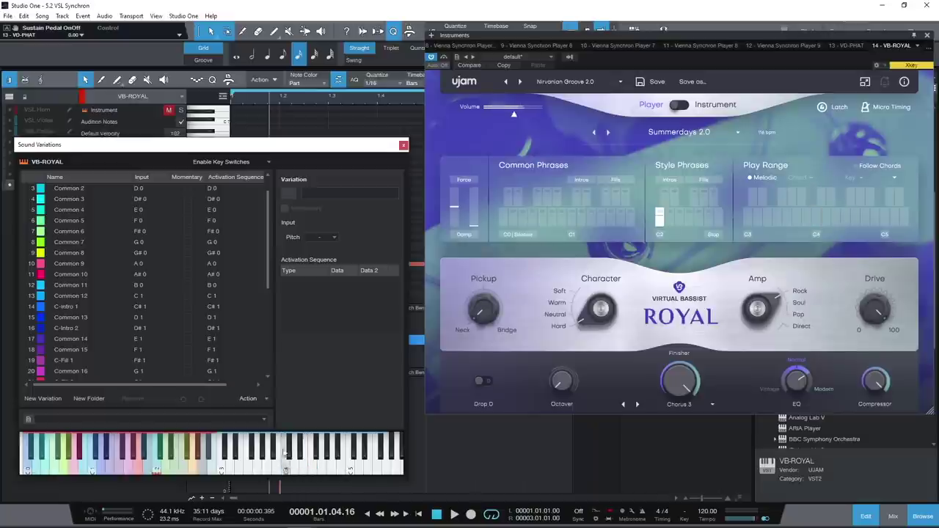
Unmute and solo the VB-ROYAL track, then play a note to hear it.
left_click(169, 109)
left_click(181, 109)
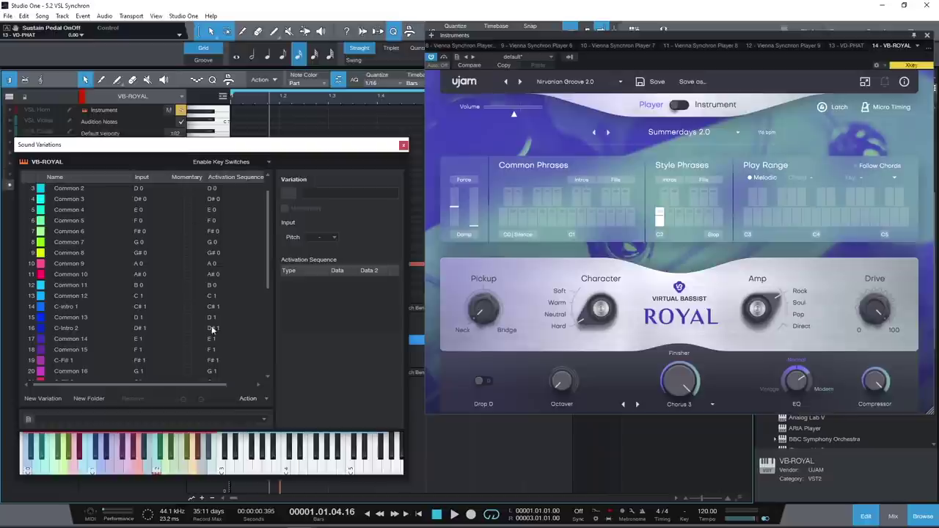
left_click(288, 472)
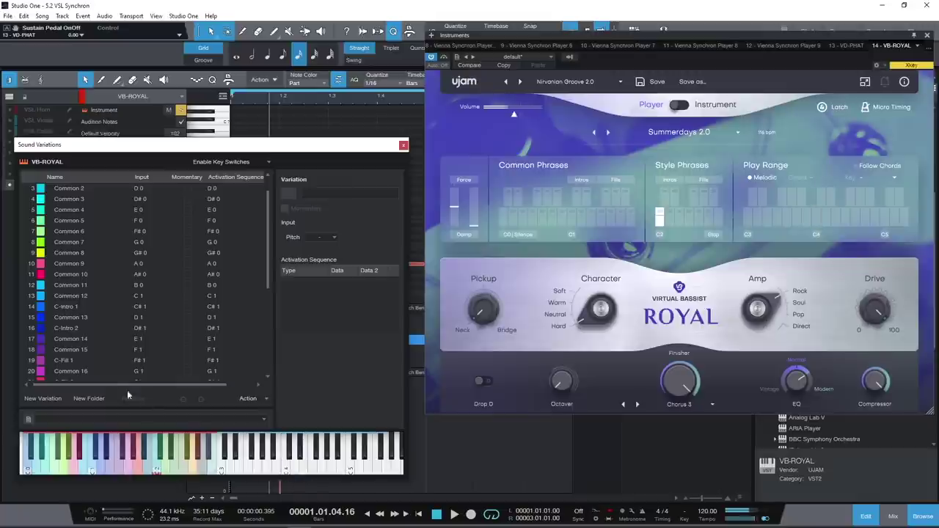
Load the 01 1st Violins-14 optimized VelXF preset from the 01 Synchron Strings I folder.
left_click(70, 287)
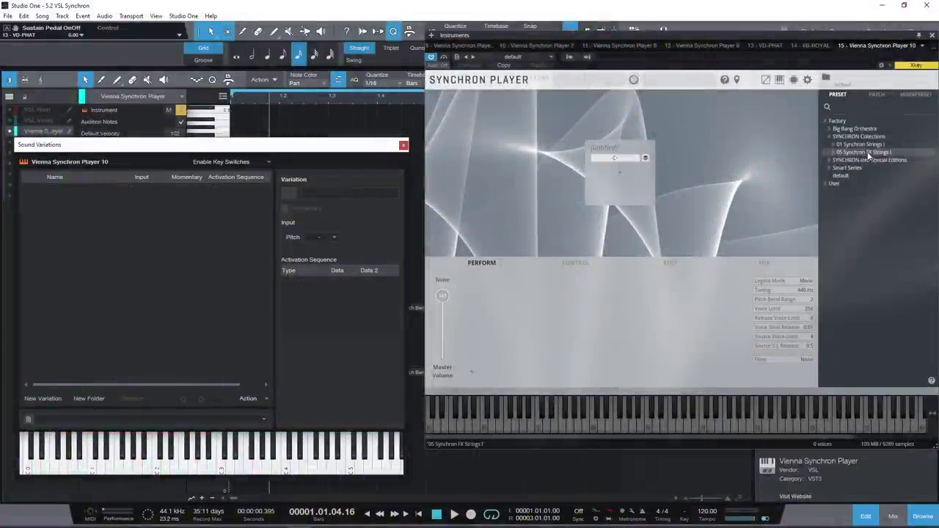
left_click(865, 145)
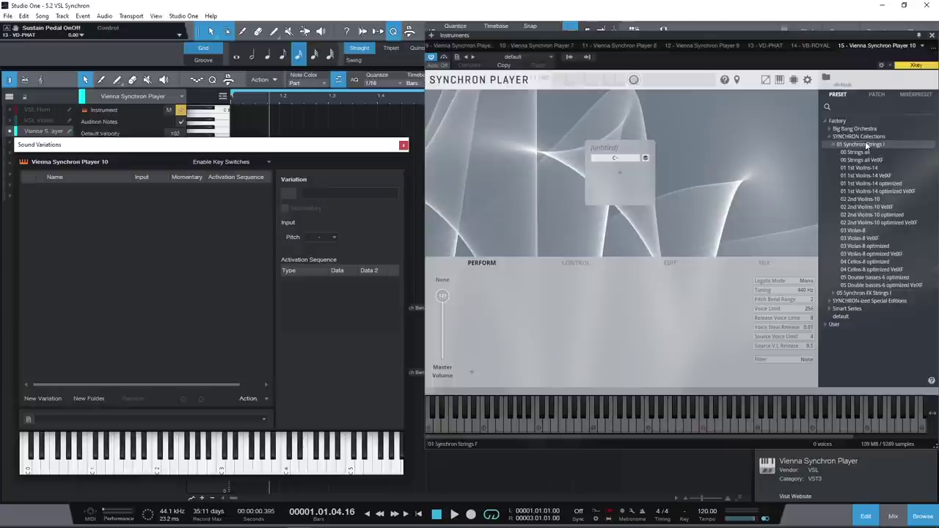
double_click(880, 191)
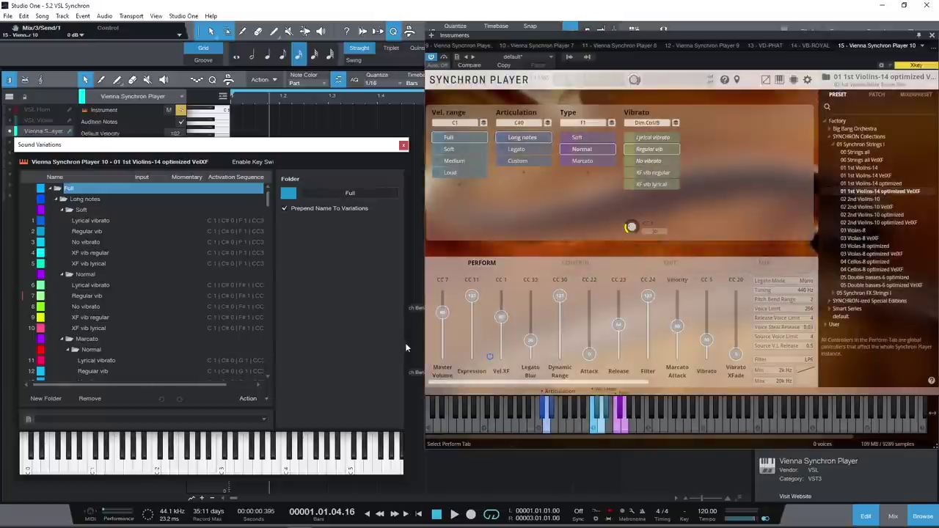
Inspect the XF vib regular and XF vib lyrical variations' settings.
left_click_drag(216, 382, 260, 387)
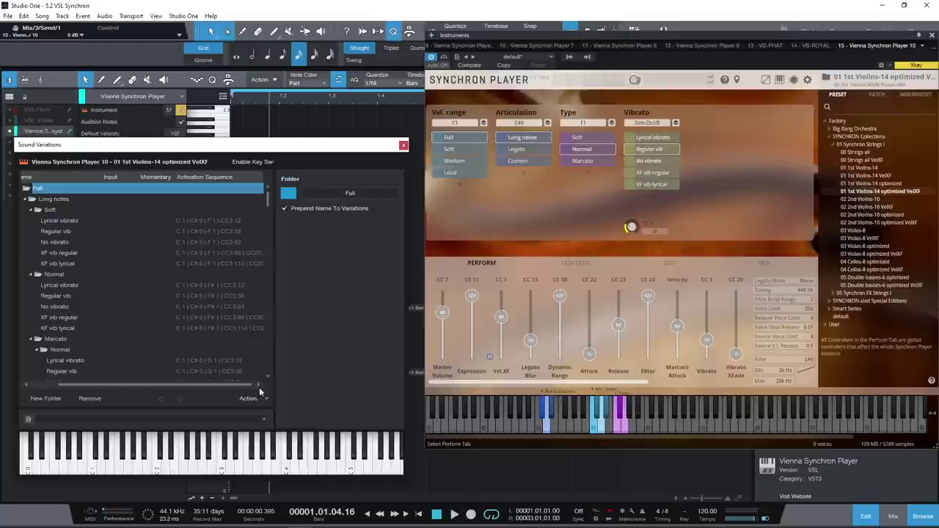
left_click(224, 253)
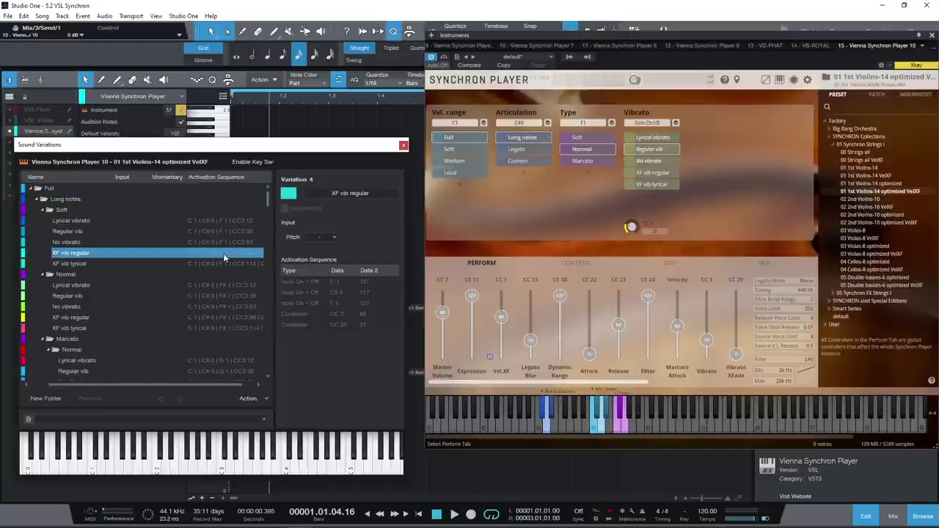
left_click(209, 266)
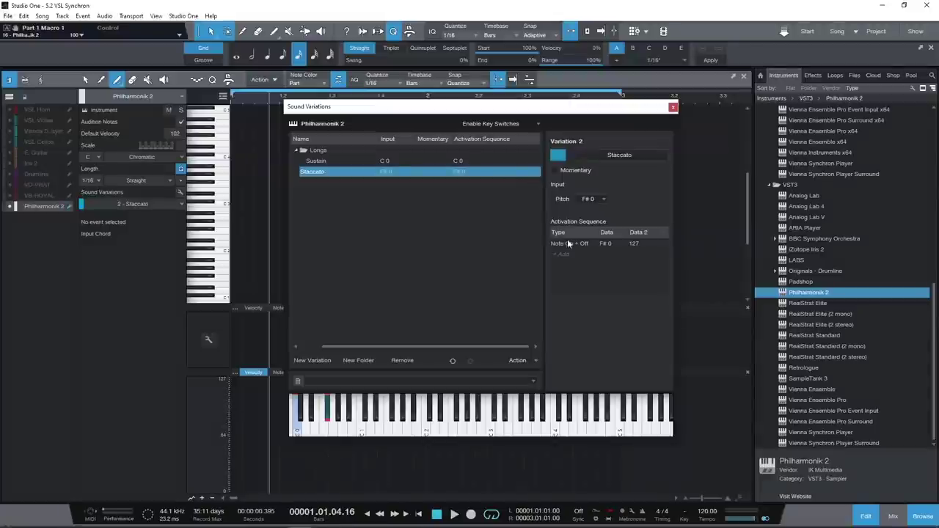
Give Staccato a CC 0 controller trigger, add a Shorts folder, and set the lane to Staccato.
left_click(563, 257)
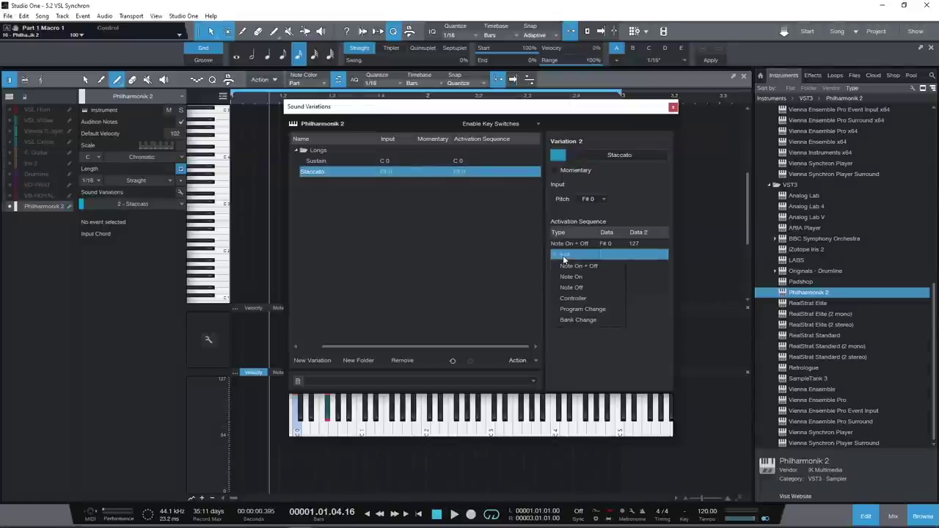
left_click(597, 297)
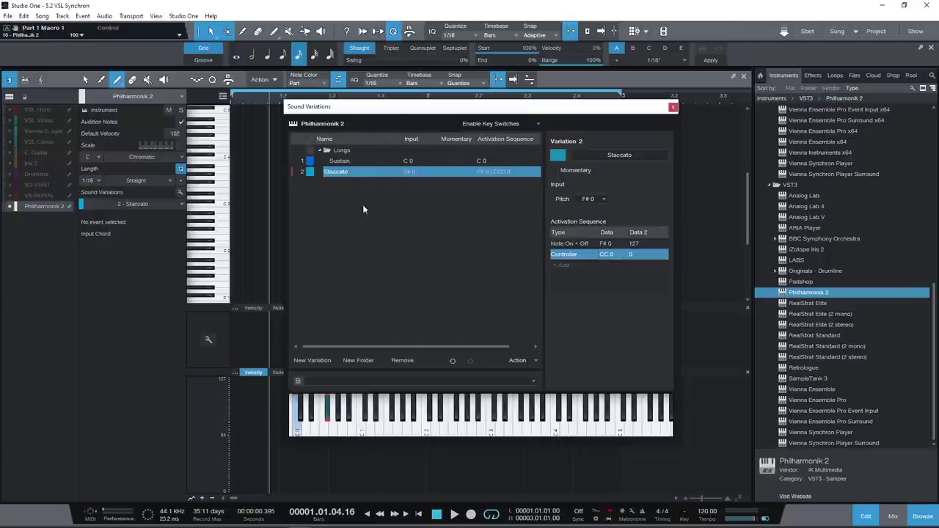
left_click(358, 361)
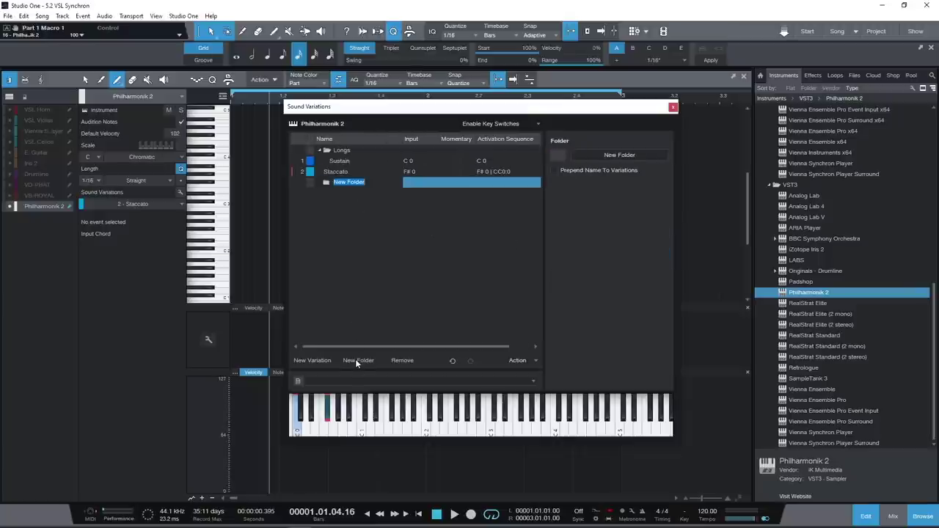
type("Shorts")
key("Return")
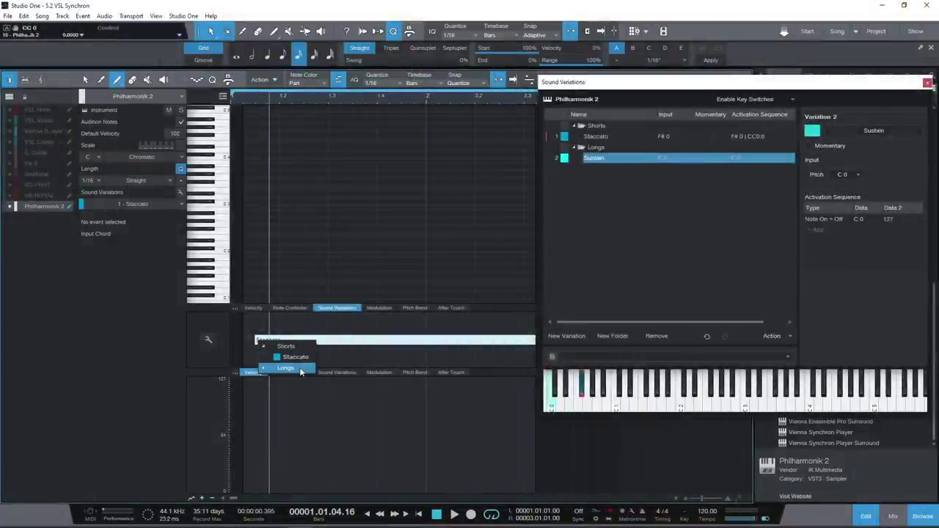
left_click(300, 371)
left_click(299, 358)
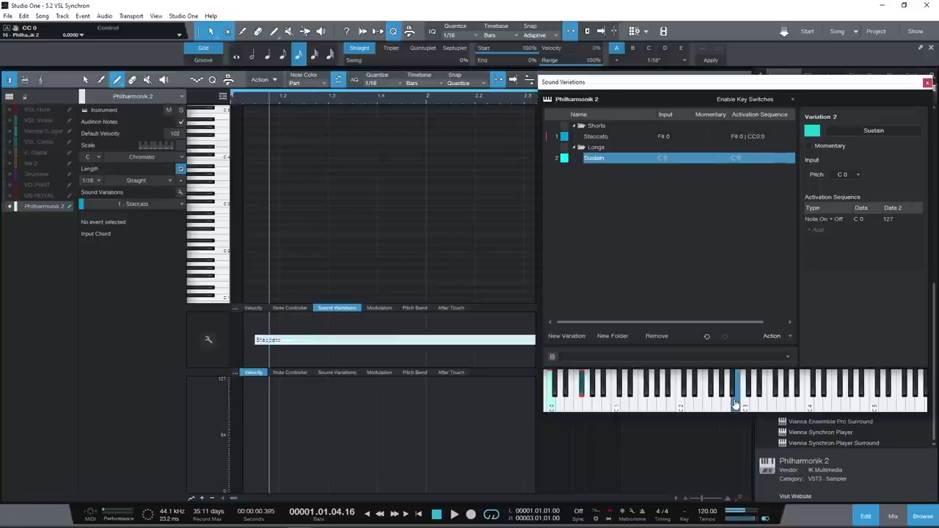
Audition the Sustain keyswitch, then move the Soft folder above the Legato folder.
left_click(549, 400)
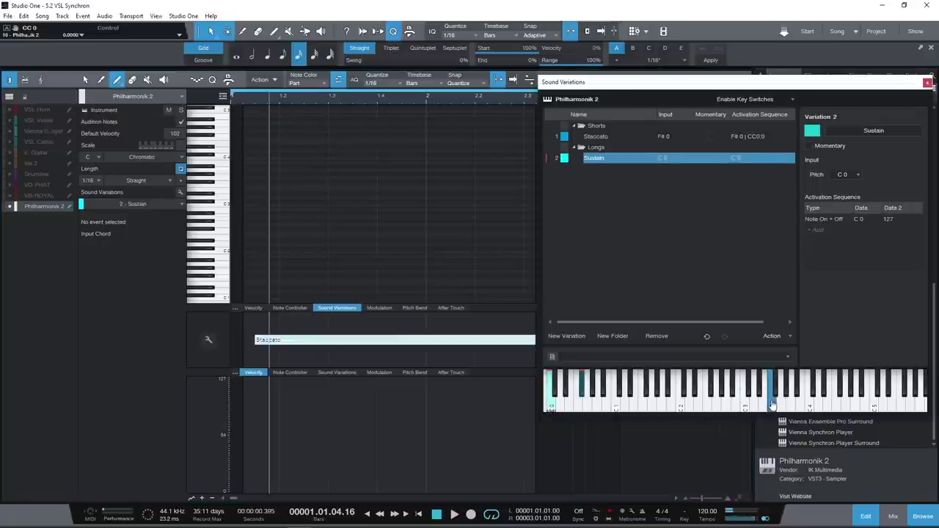
left_click(610, 400)
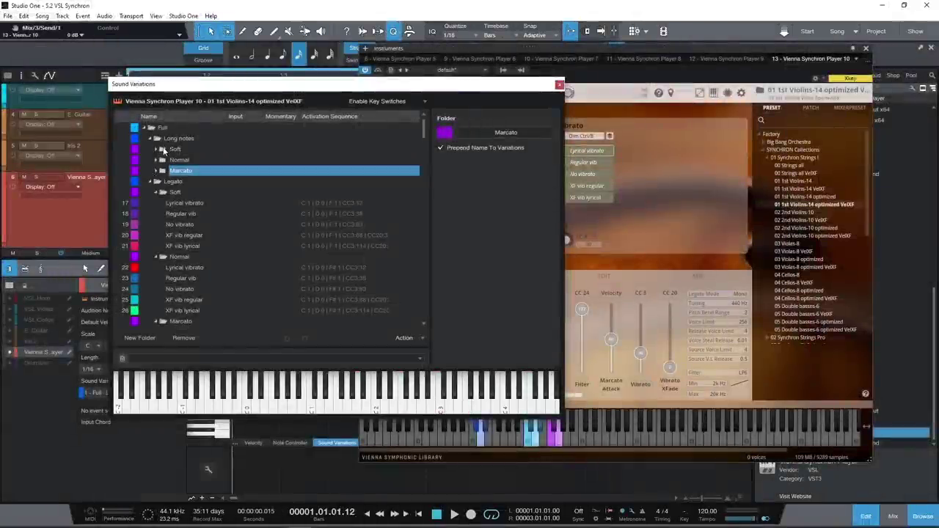
left_click(163, 150)
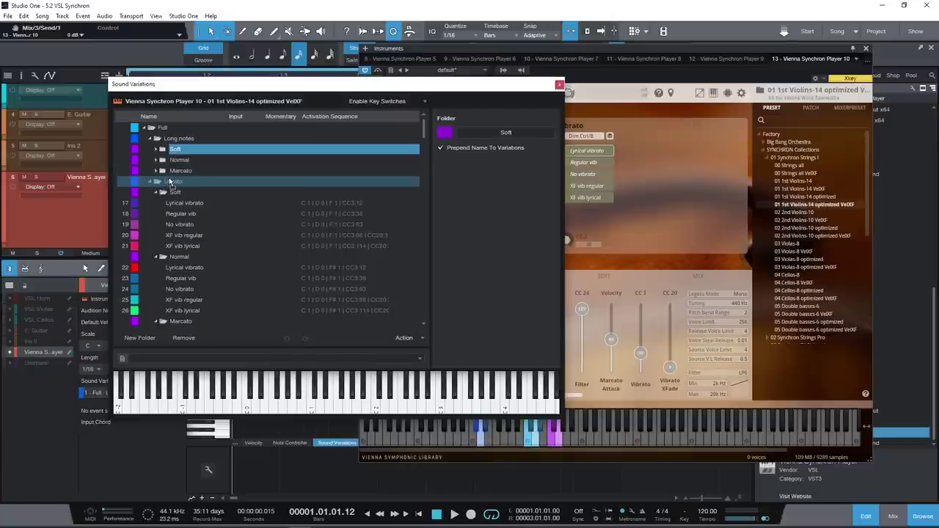
left_click_drag(170, 182, 170, 179)
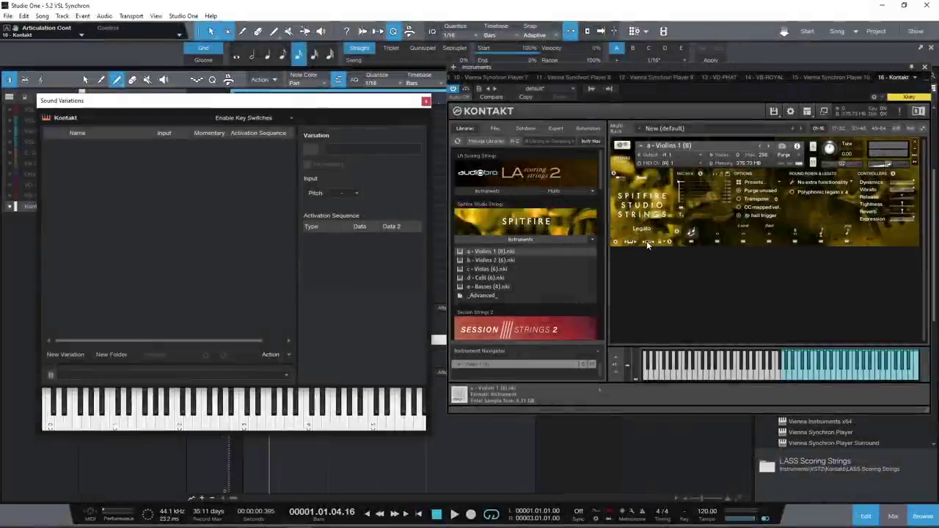
Lock the Spitfire violin articulations to UACC and load the UACC sound variations preset.
left_click(665, 241)
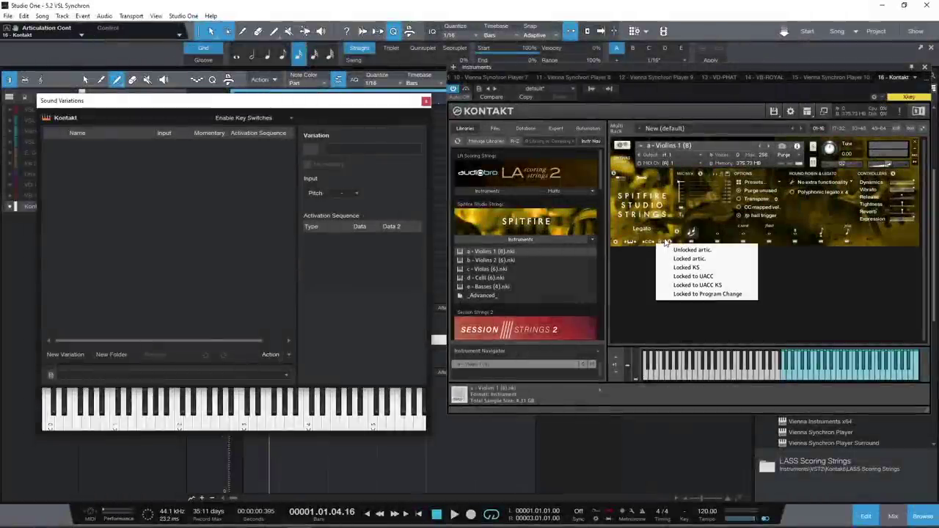
left_click(721, 278)
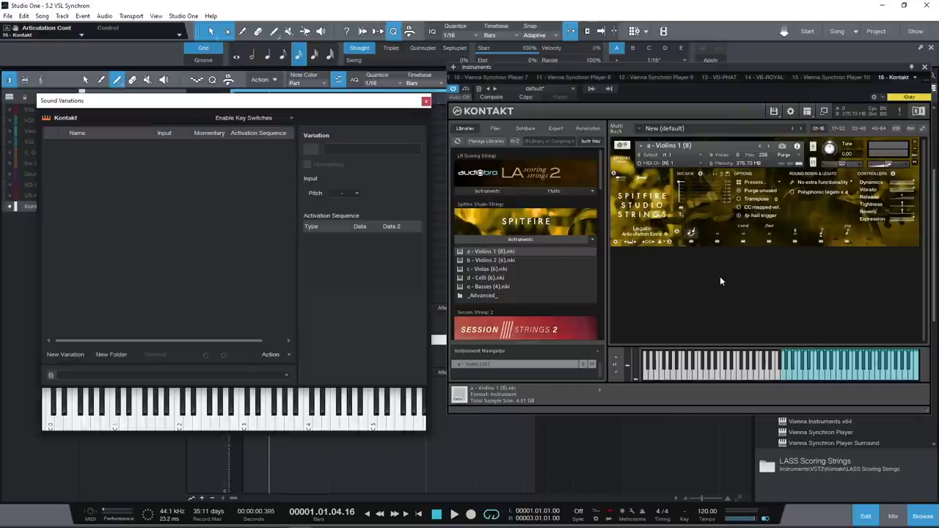
left_click(289, 376)
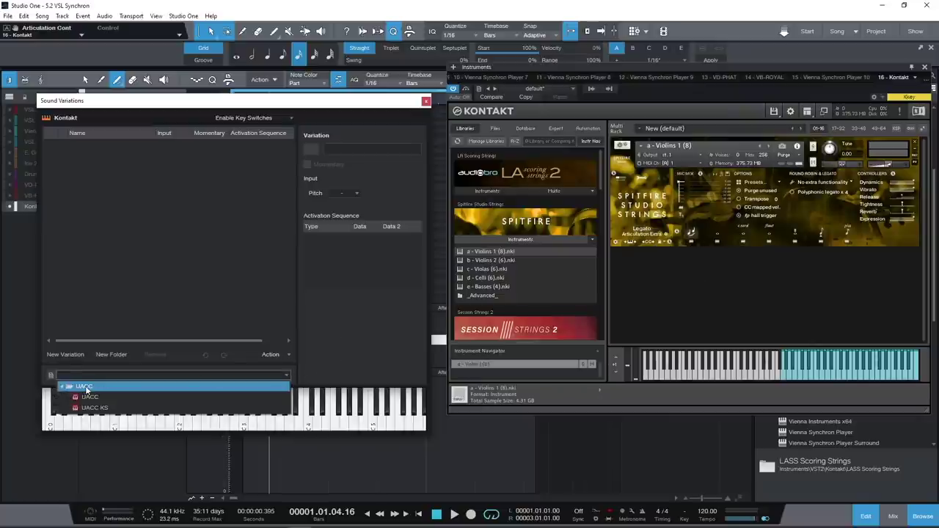
left_click(88, 397)
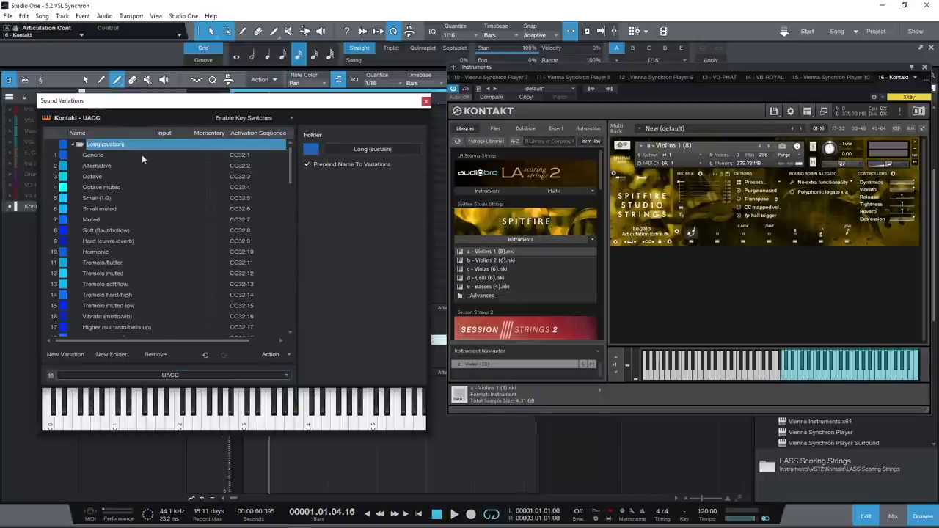
Close the Sound Variations editor and bring up the part's available variations.
scroll(134, 176, "down", 3)
key("Escape")
left_click(283, 345)
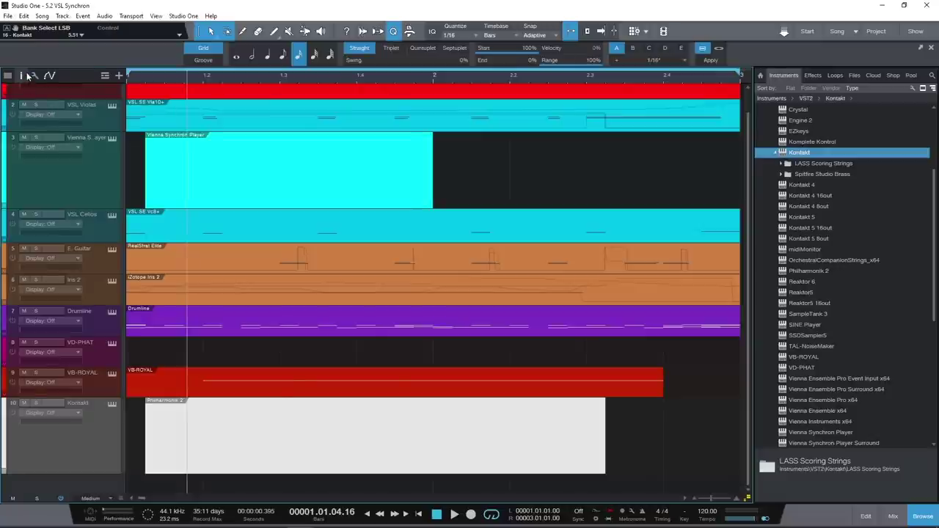
Set the Kontakt track's Delay to -250 ms in the Inspector.
left_click(21, 76)
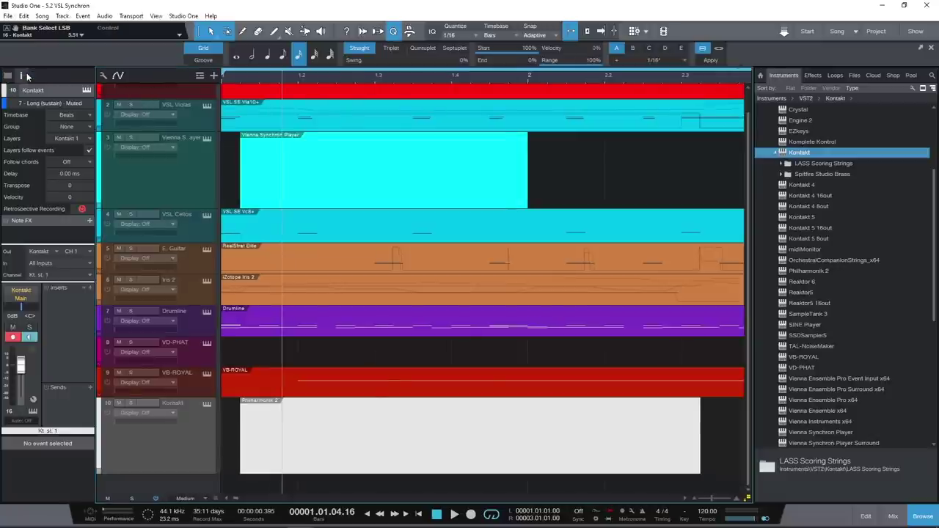
double_click(64, 175)
type("-250")
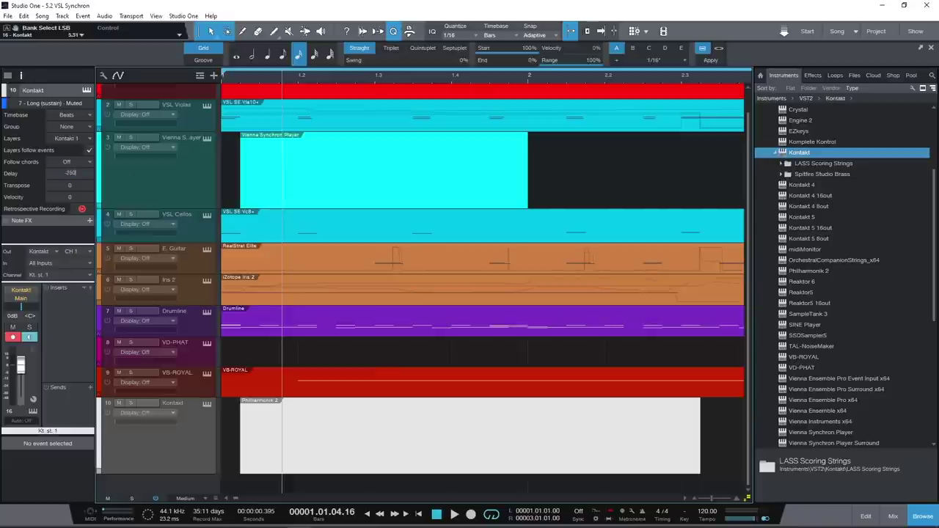
key("Return")
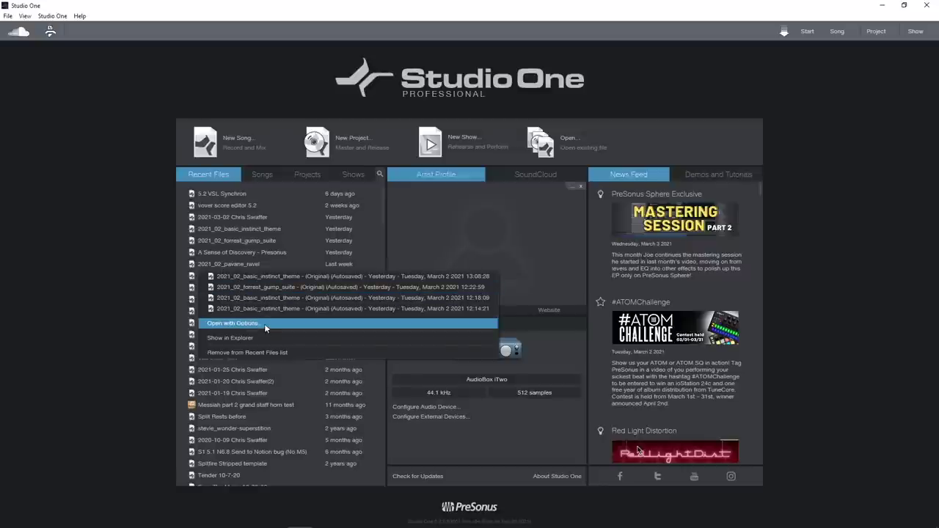
Open the recent song 2021_02_pavane_ravel with safety options.
left_click(264, 323)
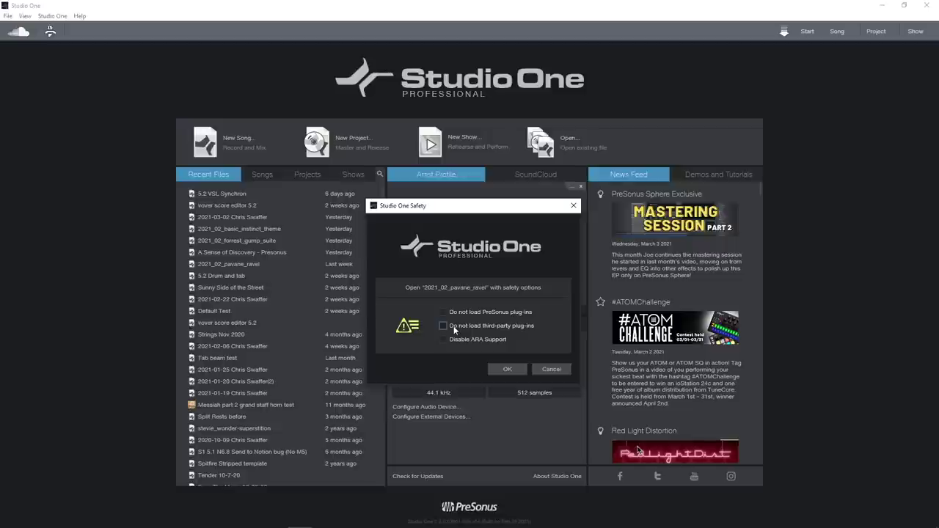
Open the song without third-party plug-ins and filter the track list by 'bass'.
left_click(506, 369)
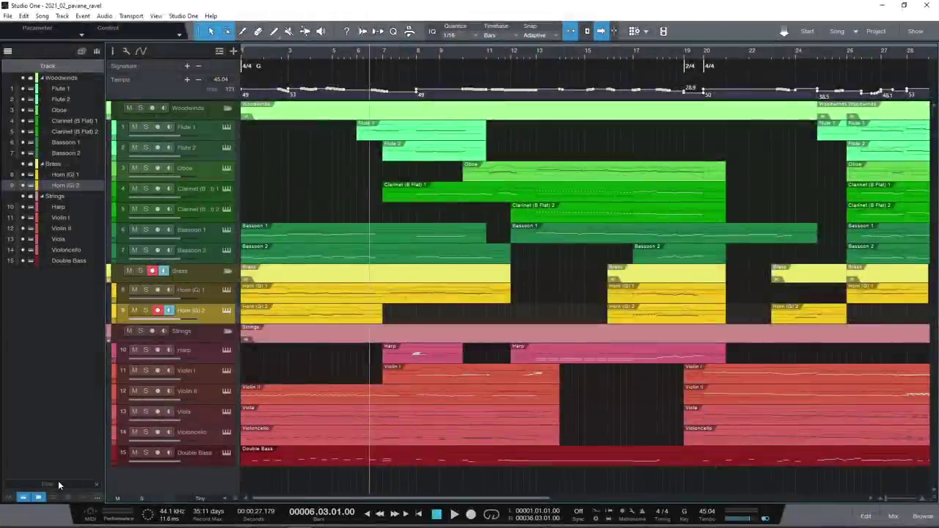
left_click(58, 480)
type("bass")
key("Return")
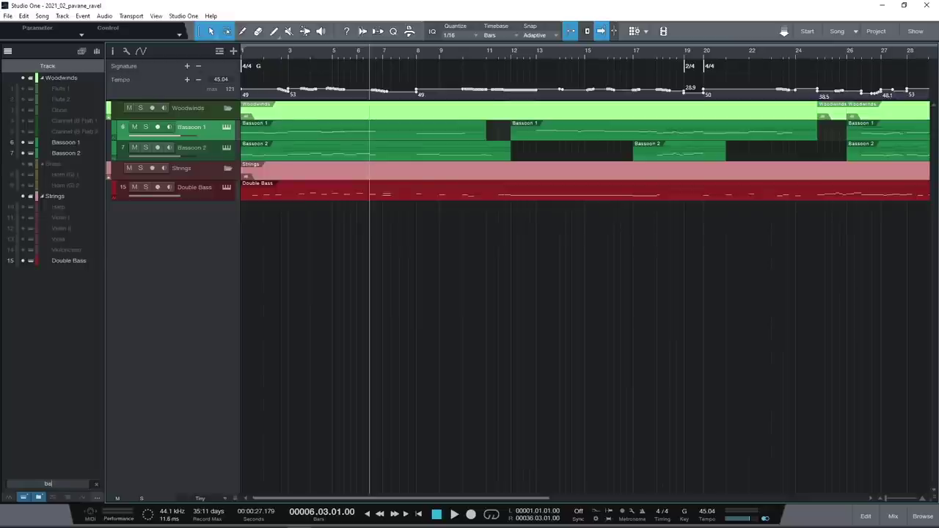
Clear the filter and show only tracks with events under the cursor.
key("Escape")
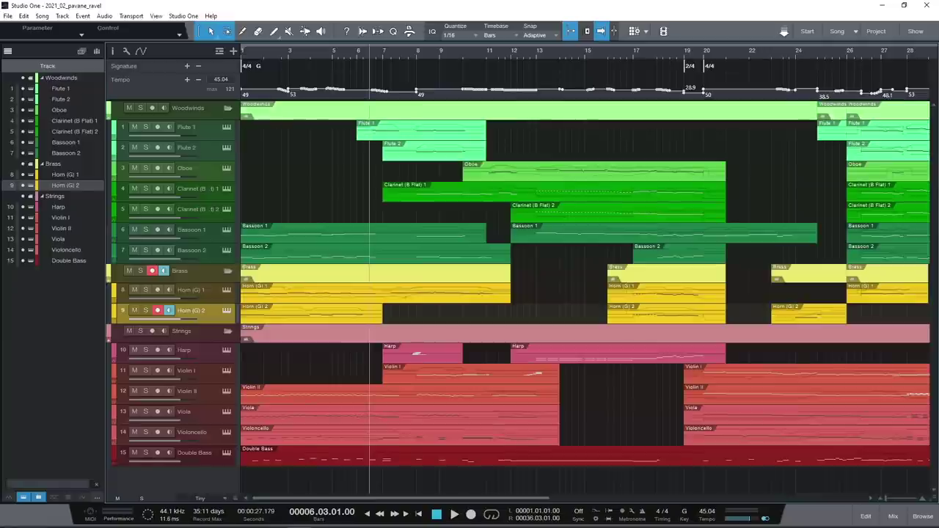
left_click(99, 498)
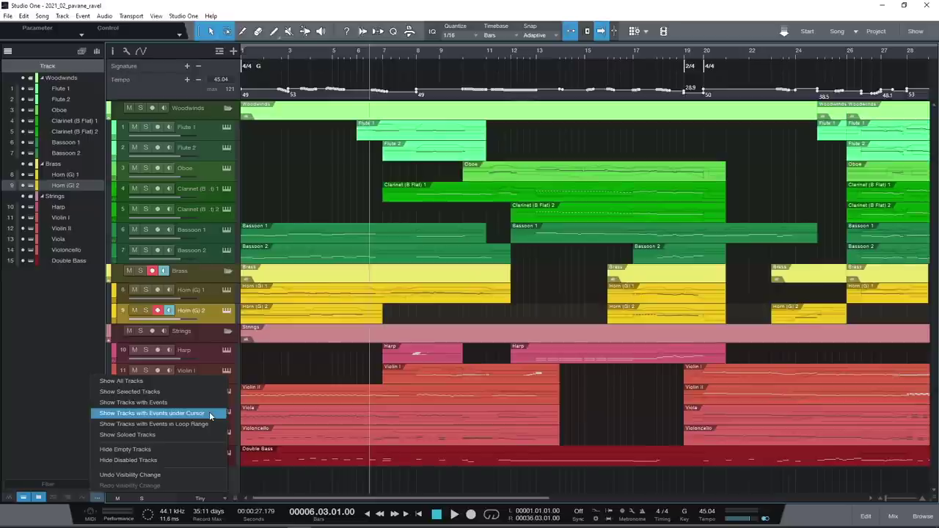
left_click(210, 414)
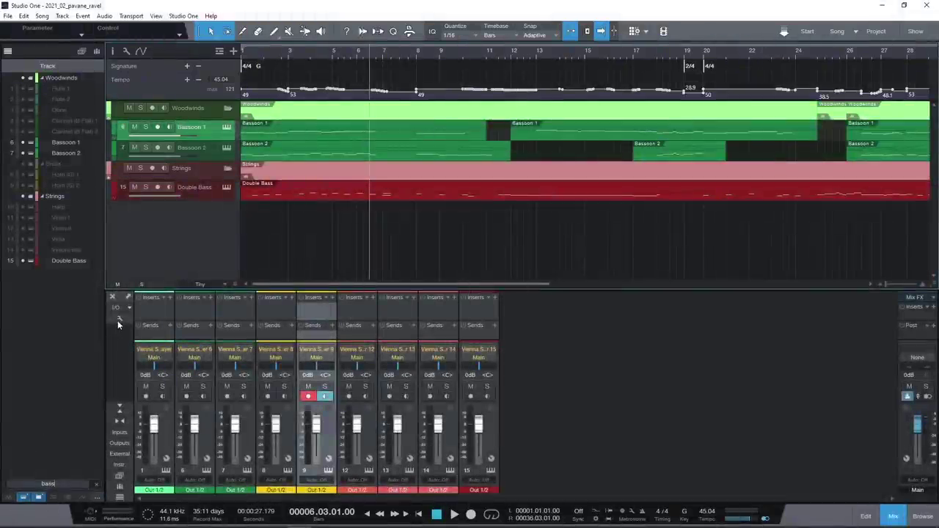
Enable Link visibility of Track List and Console in the console options.
left_click(117, 324)
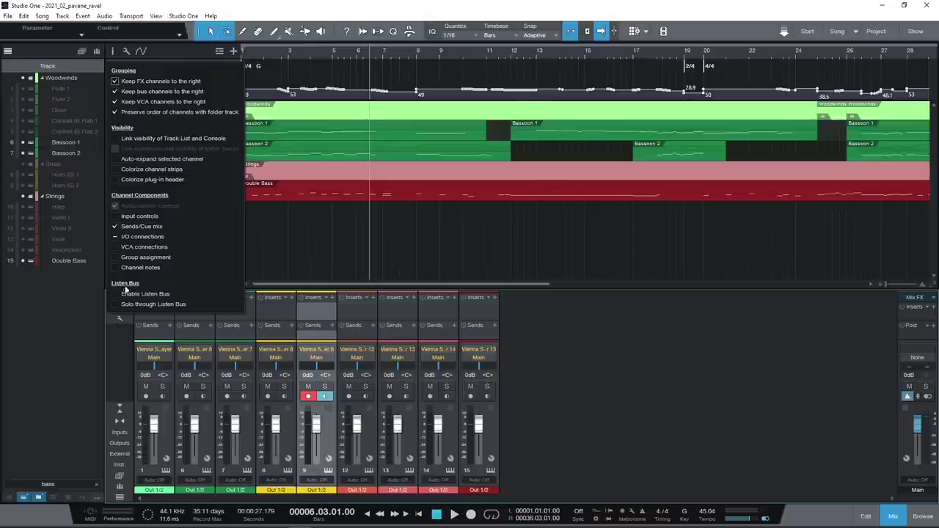
left_click(144, 138)
left_click(59, 394)
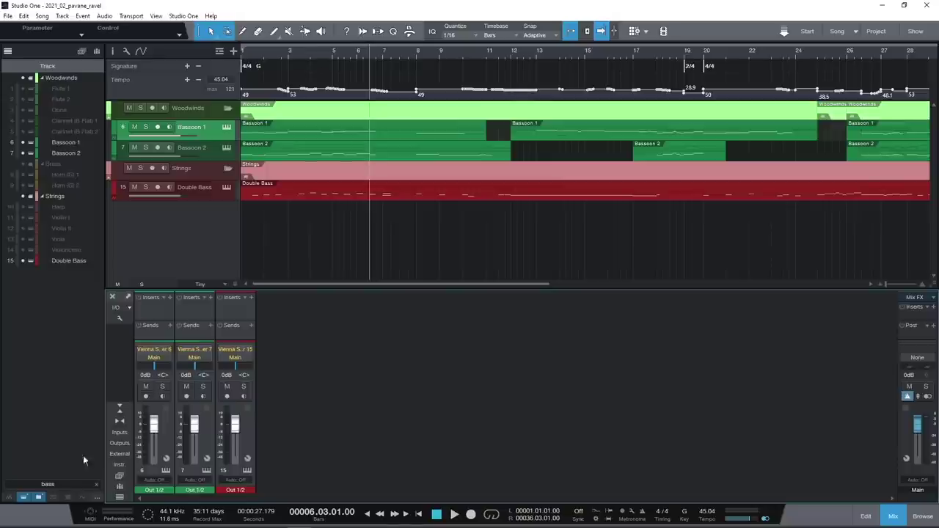
Undo the last track visibility change and start recording a Surge performance.
left_click(98, 499)
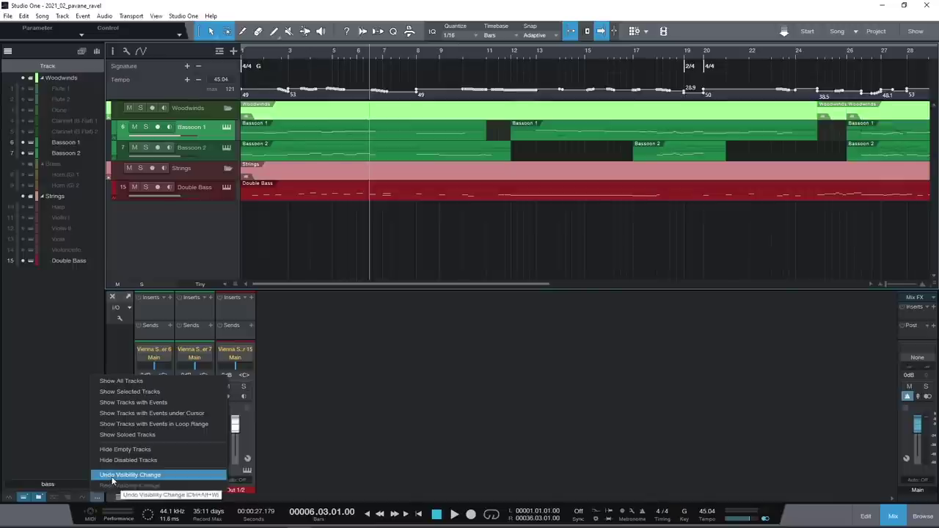
left_click(112, 475)
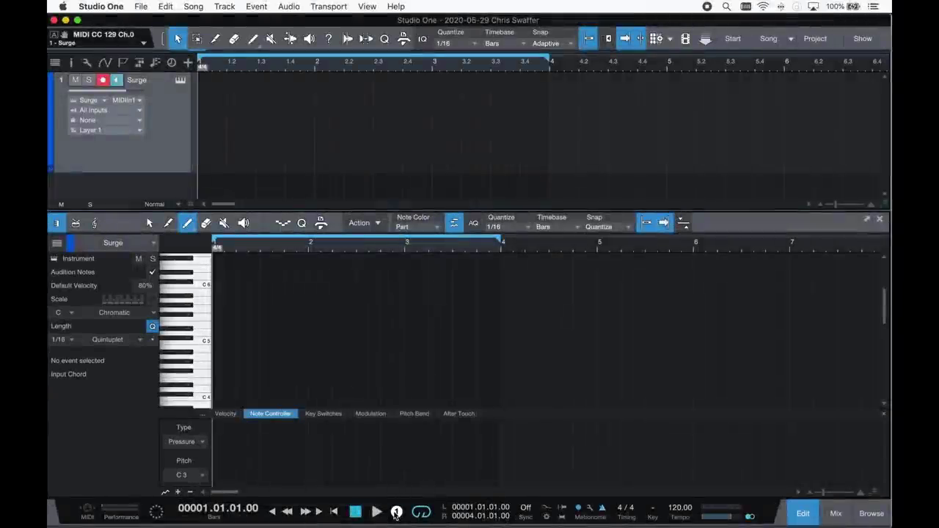
left_click(397, 512)
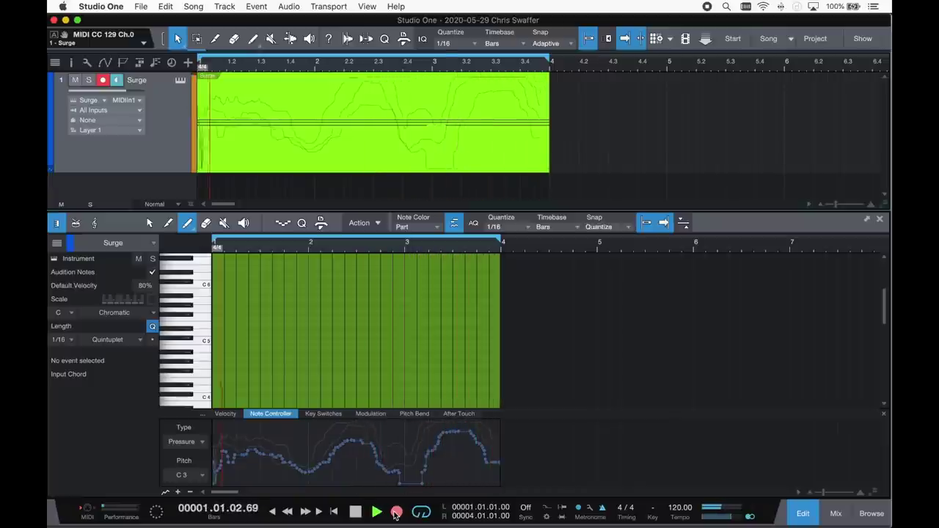
Stop recording, switch the note controller lane to Pitch, and draw a curve from bar 1 to bar 2.
key("space")
left_click(182, 441)
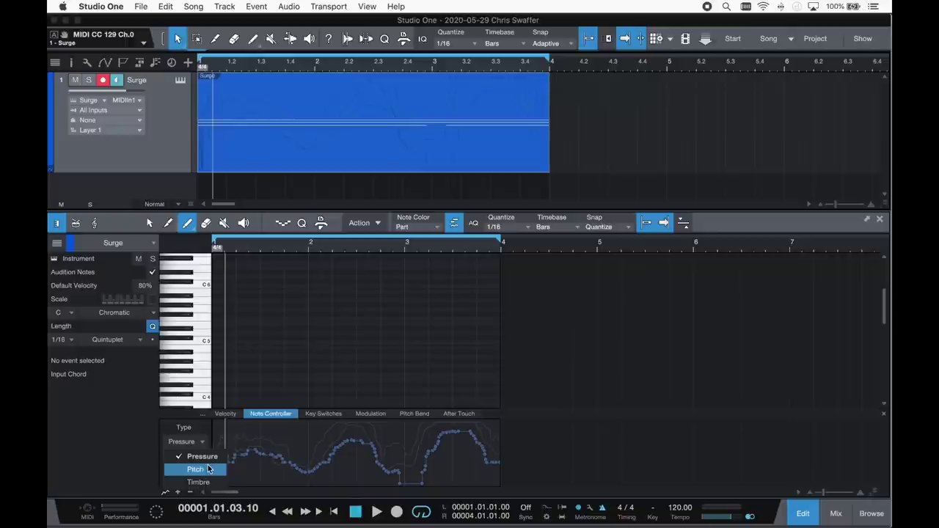
scroll(318, 332, "down", 3)
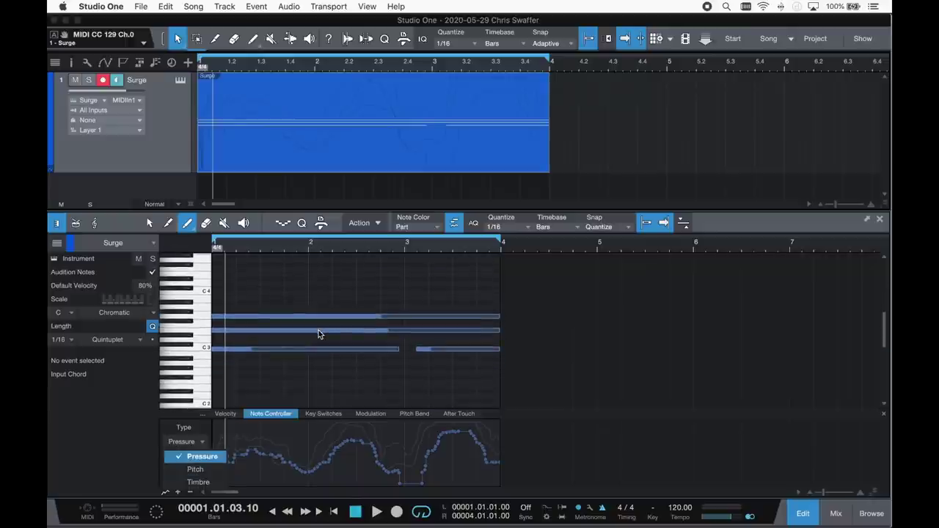
left_click(202, 469)
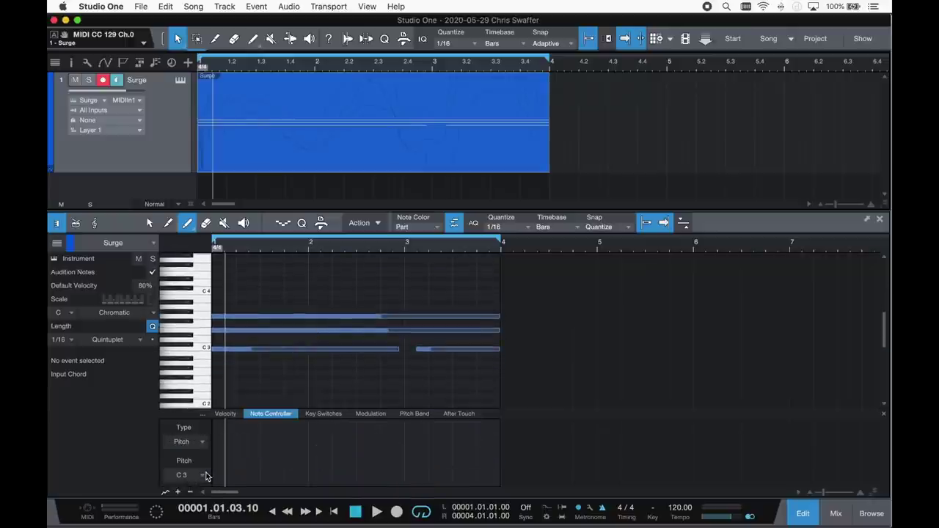
left_click(203, 442)
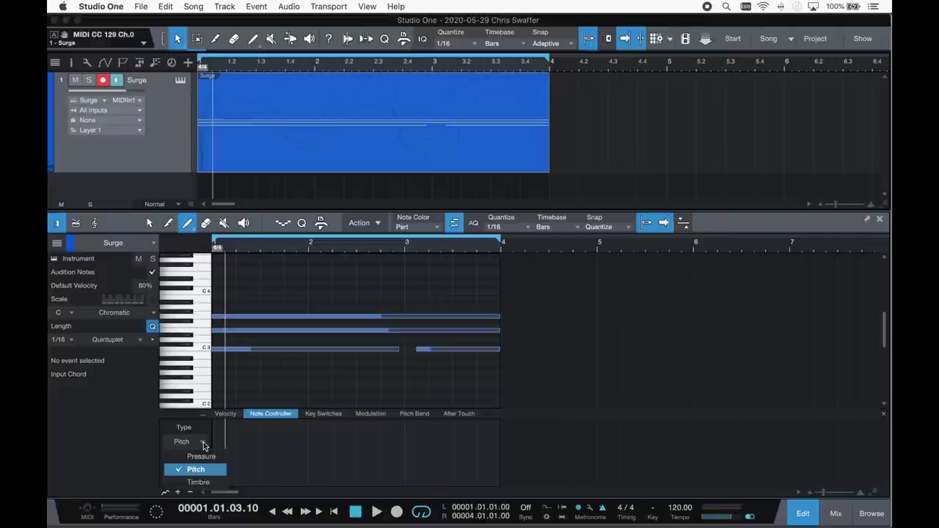
left_click(203, 446)
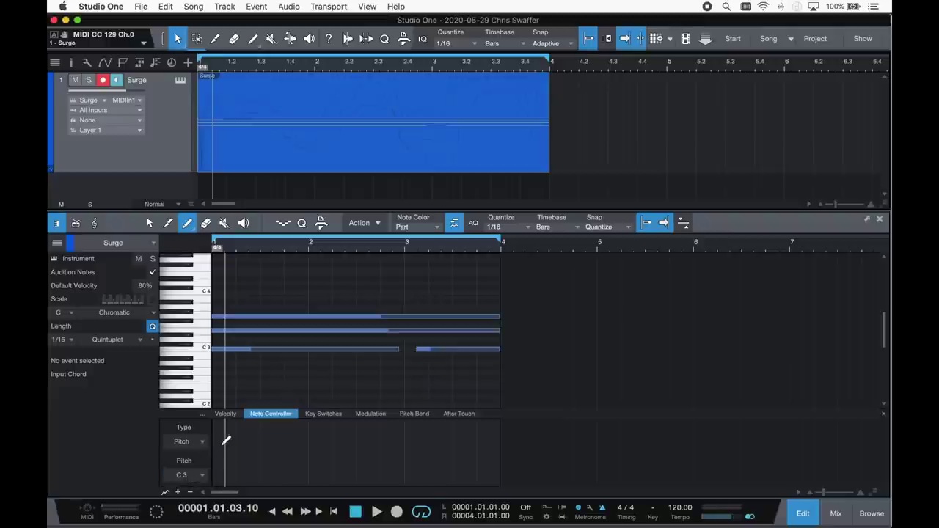
mouse_move(224, 433)
left_mouse_down()
mouse_move(308, 441)
mouse_move(460, 478)
left_mouse_up()
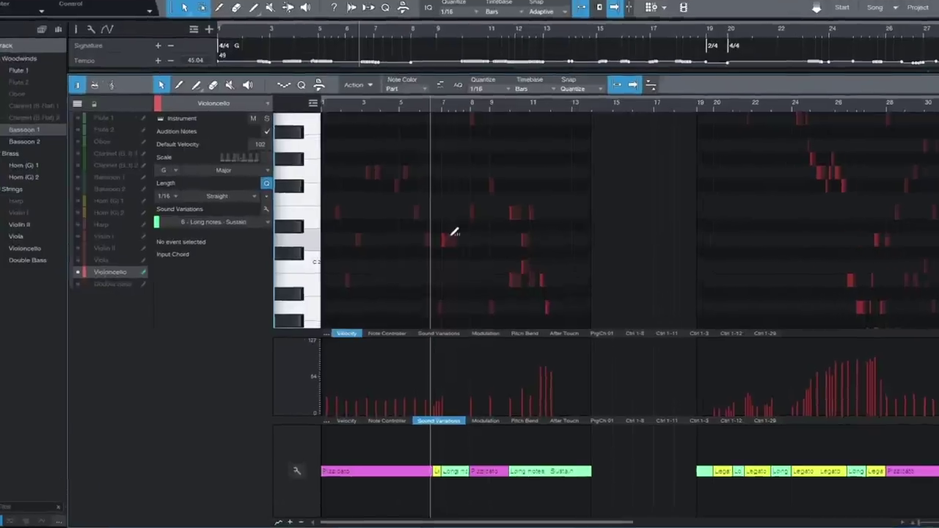
Show the Signature lane in the Violoncello piano roll, revealing the 2/4 and 4/4 changes.
mouse_move(451, 242)
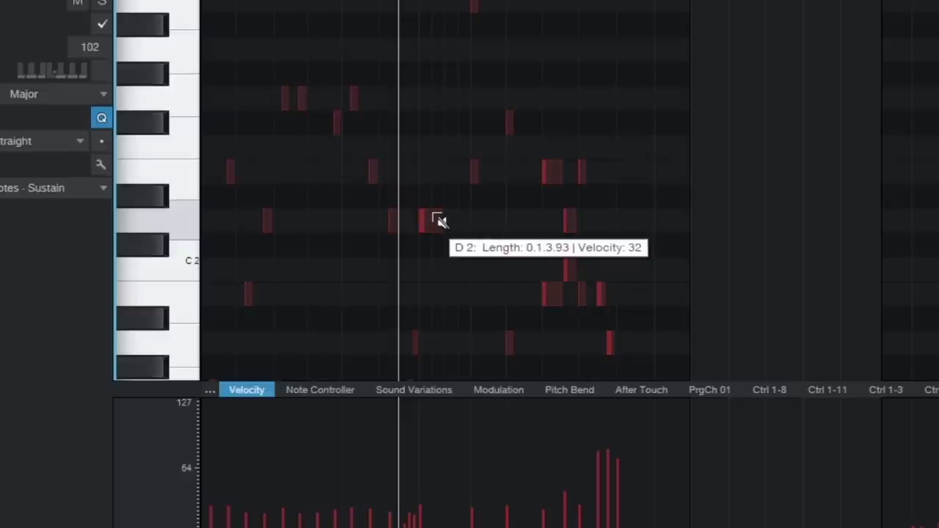
mouse_move(437, 232)
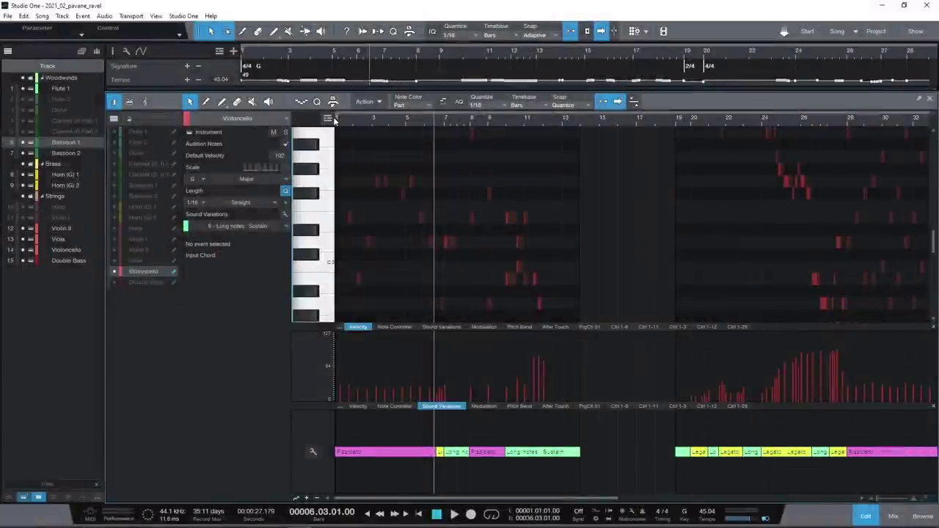
left_click(328, 119)
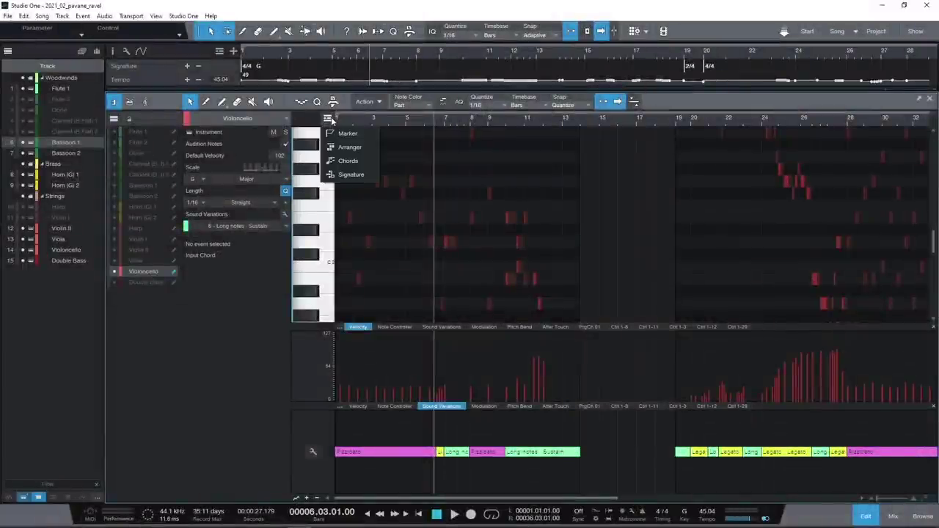
left_click(351, 173)
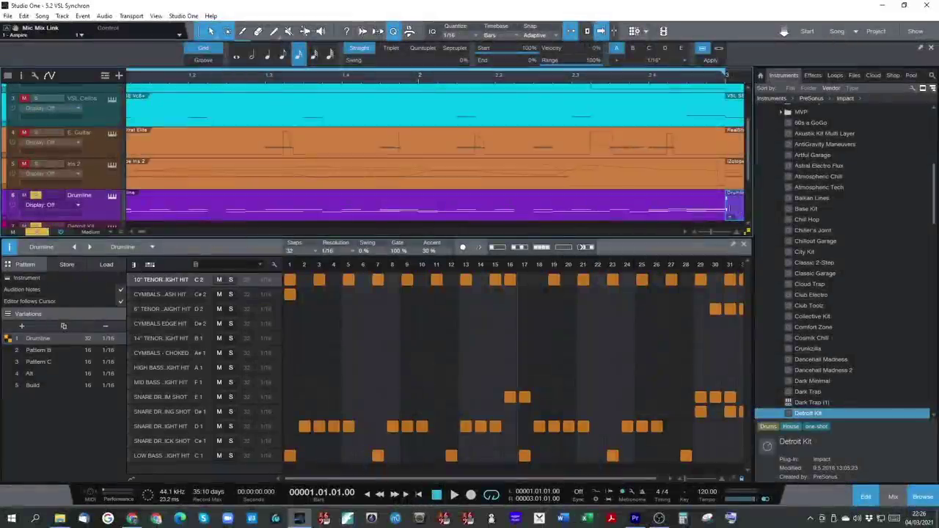
Add a CYMBALS EDGE HIT on step 3 and a tenor hit on step 15, then snare hits on steps 12 and 15 in Pattern B.
left_click(320, 324)
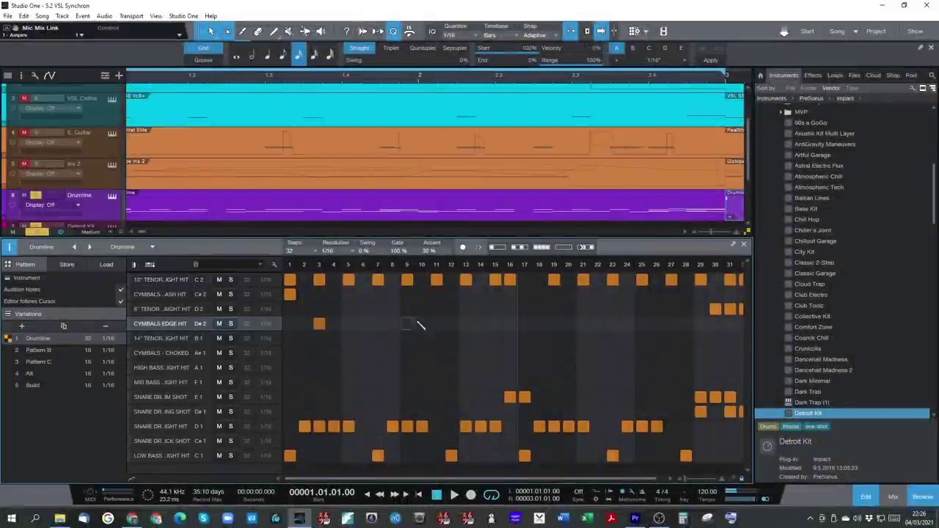
left_click(495, 309)
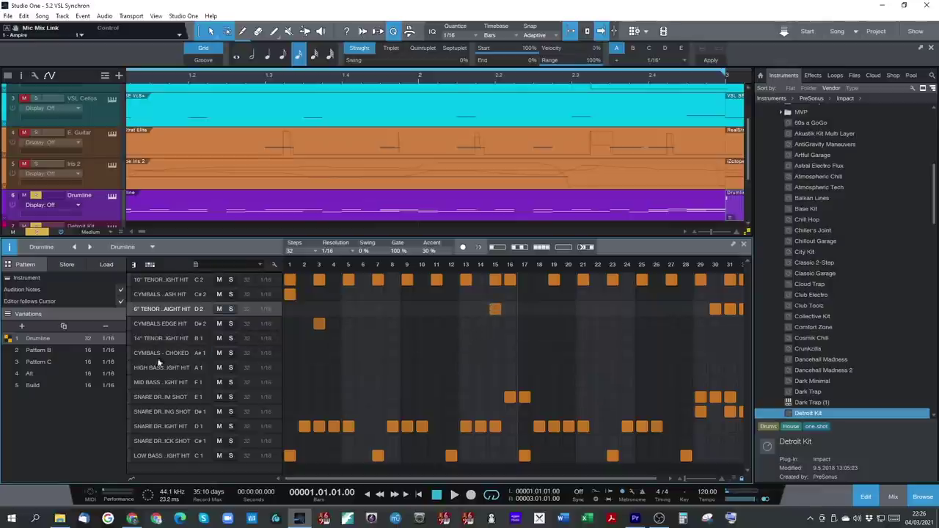
left_click(49, 354)
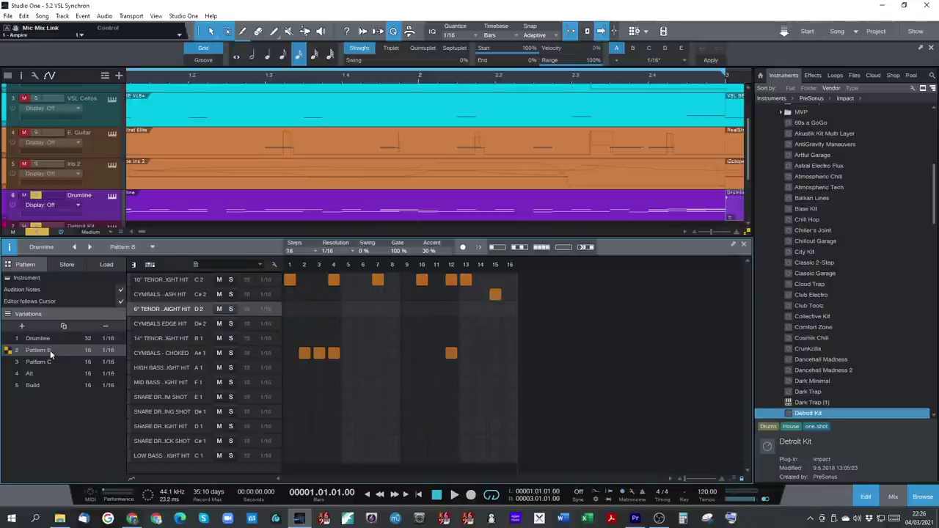
left_click(452, 412)
left_click(495, 411)
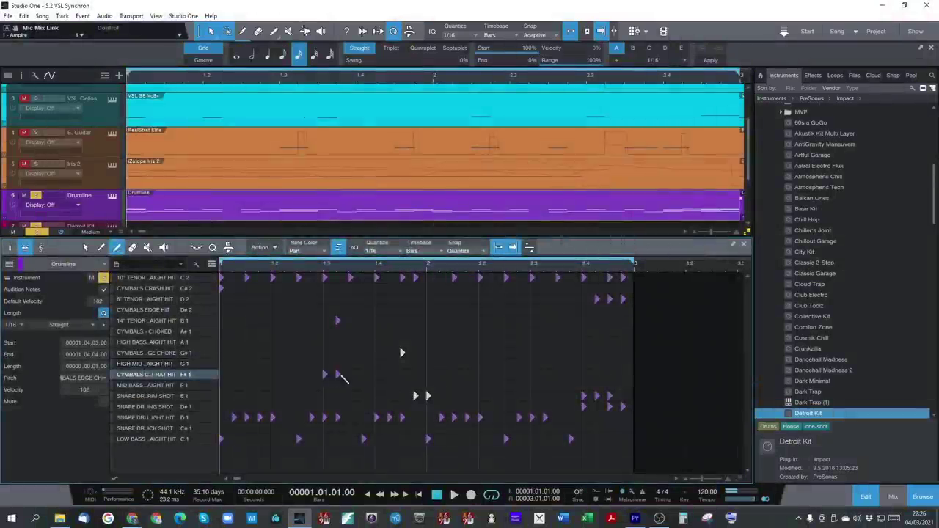
Try a hi-hat run on F#1, undo it, and browse the full drum list at G#1.
left_click_drag(342, 378, 521, 378)
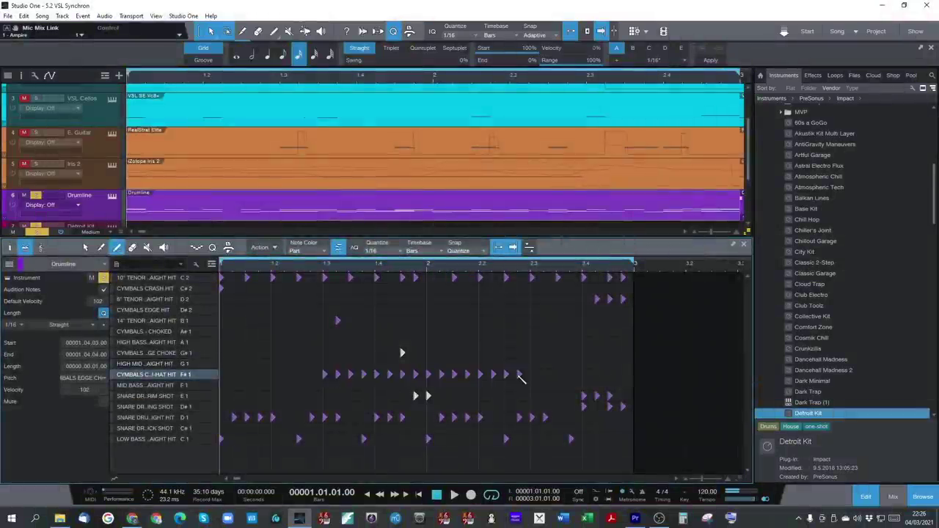
key("ctrl+z")
left_click(195, 269)
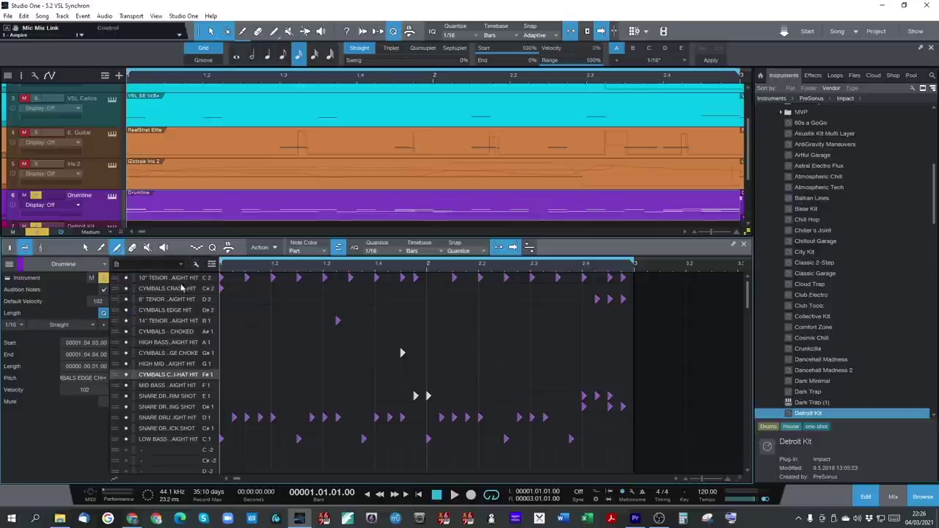
left_click(131, 355)
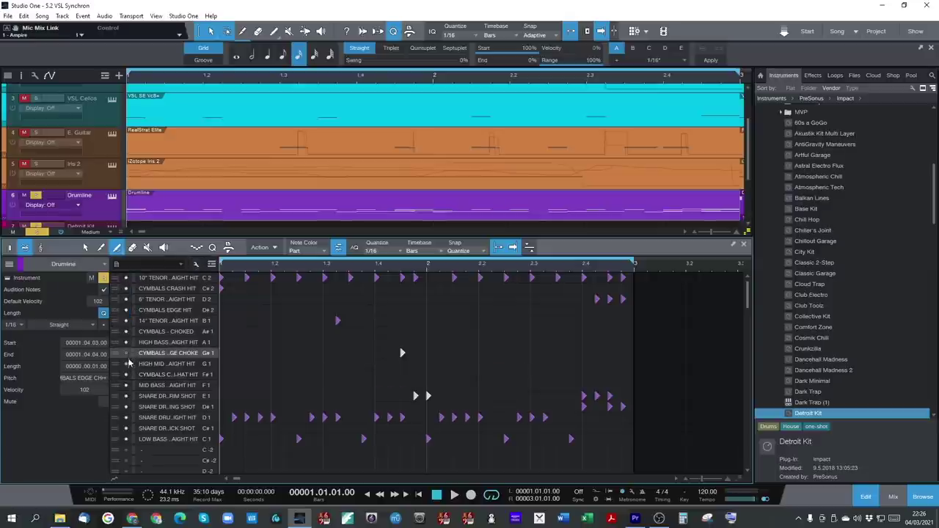
left_click(195, 268)
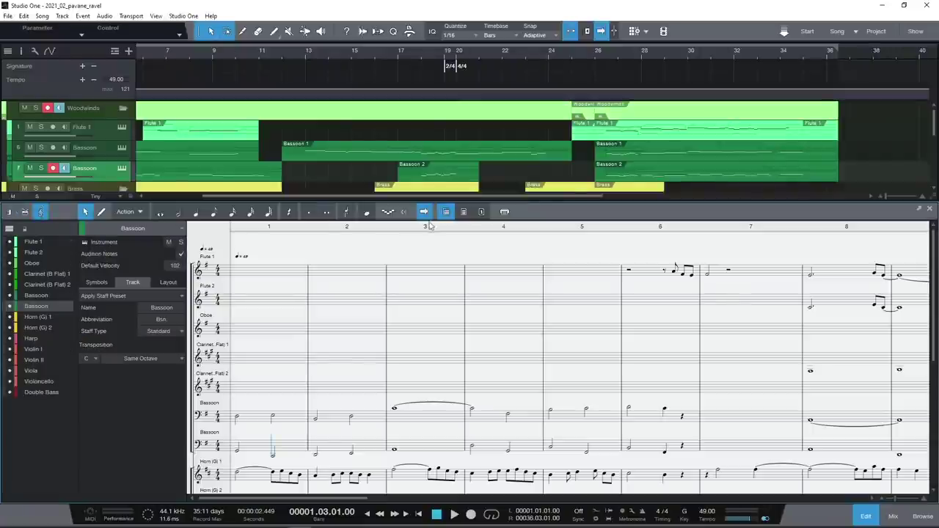
Show the Pavane score in Page View with only the Bassoon part displayed.
left_click(468, 213)
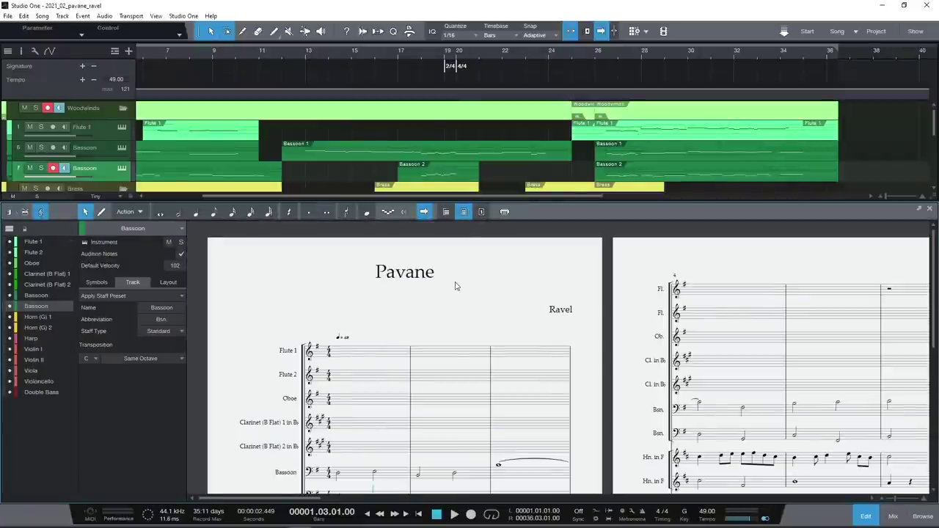
scroll(455, 286, "right", 3)
scroll(455, 285, "down", 3)
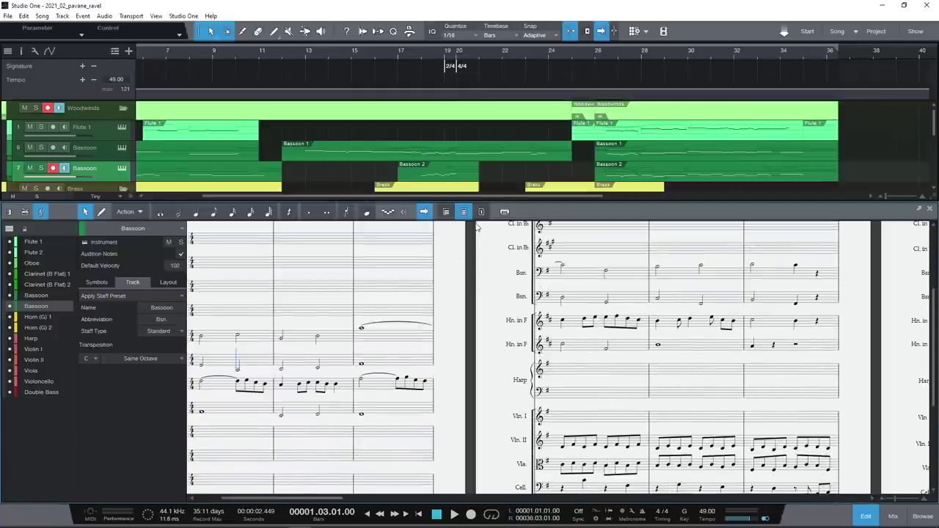
left_click(482, 212)
scroll(467, 285, "up", 4)
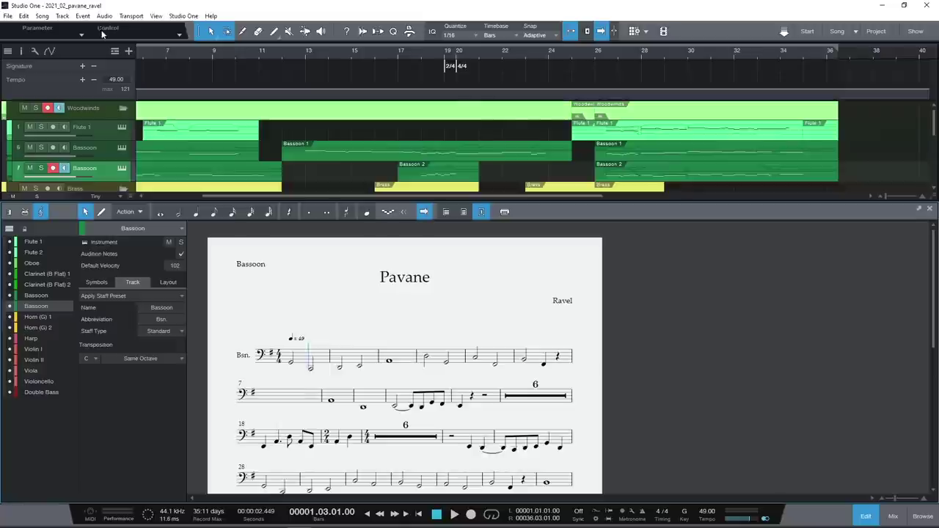
left_click(41, 16)
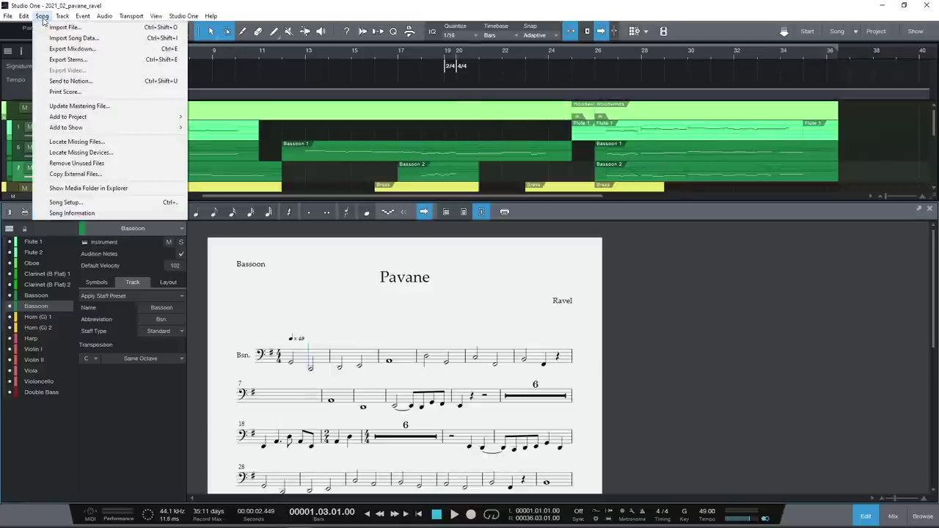
left_click(124, 81)
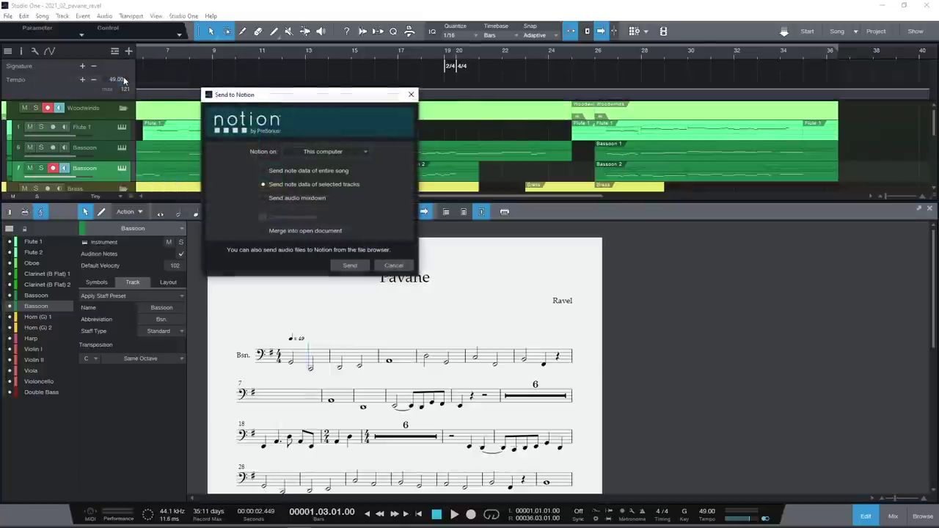
left_click(368, 153)
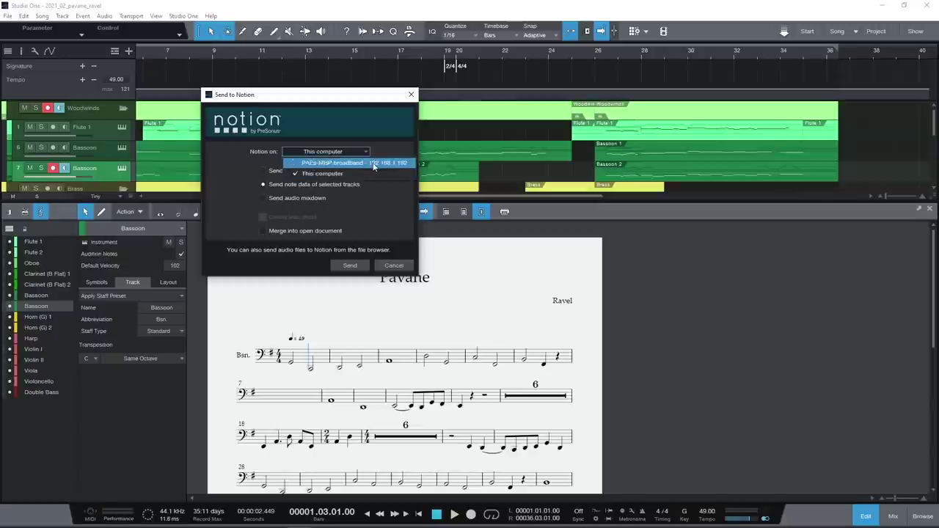
left_click(386, 206)
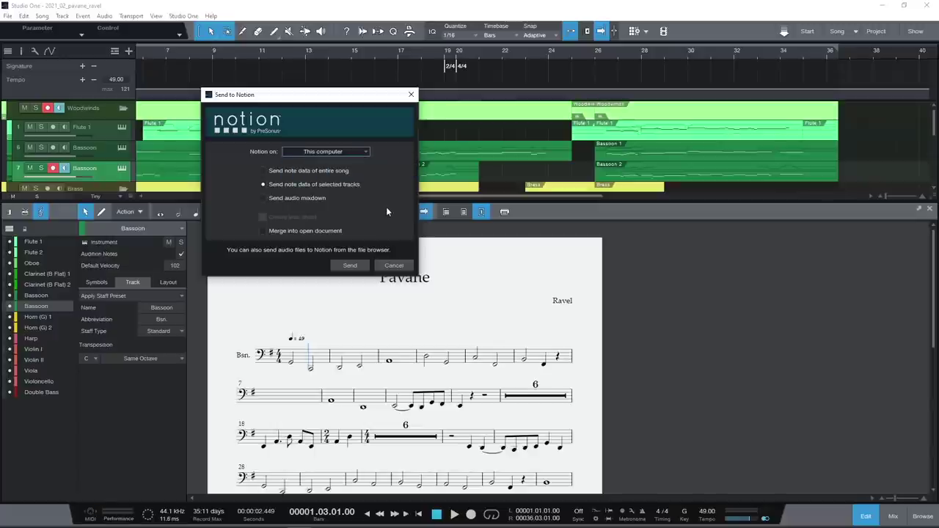
left_click(395, 266)
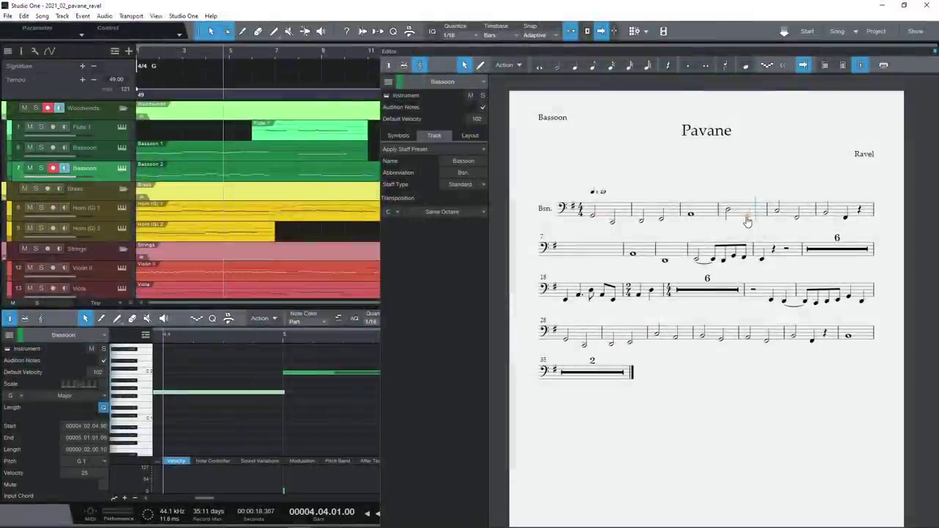
Raise an early Bassoon note's pitch in the score, then drag the Squirrel sm video into the song.
left_click(752, 209)
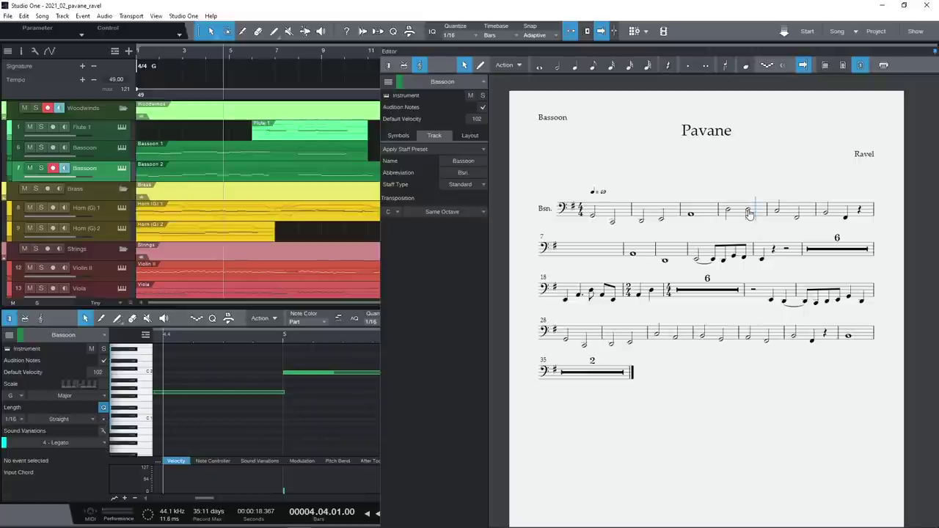
left_click_drag(748, 217, 751, 225)
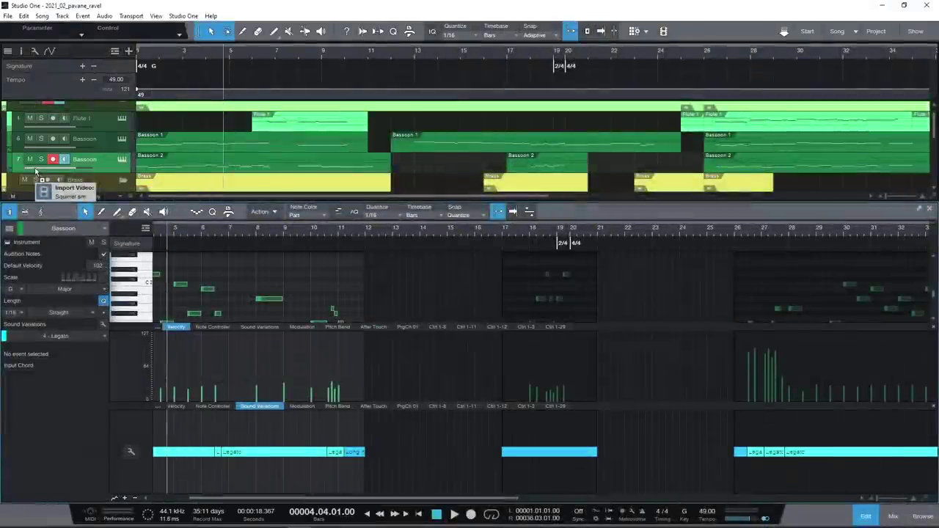
left_click_drag(34, 168, 184, 128)
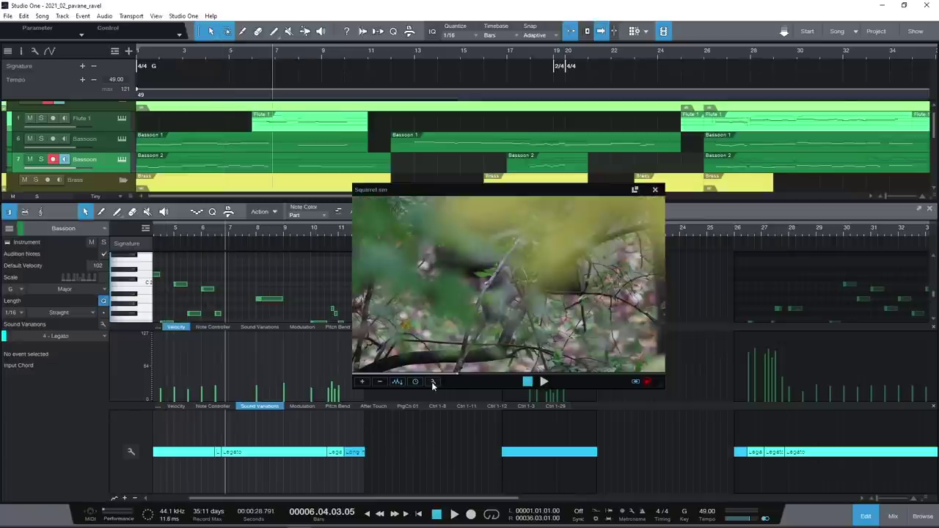
Extract the Squirrel sm video's audio onto a new top track and hide the editor with F2.
left_click(433, 382)
left_click(433, 382)
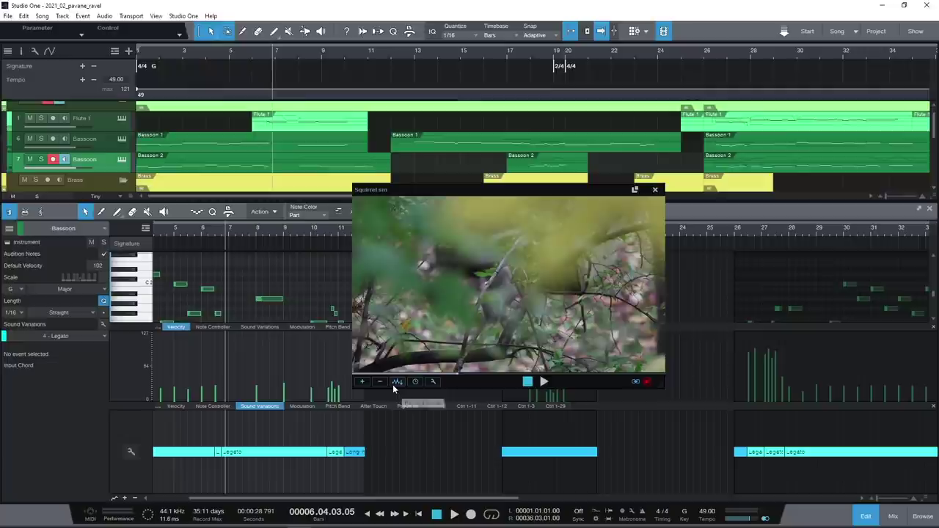
left_click(395, 383)
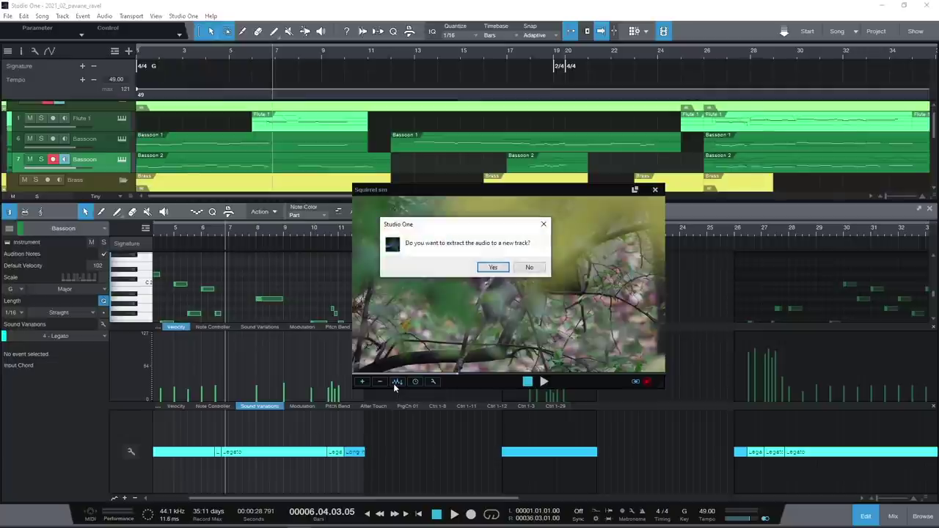
left_click(493, 268)
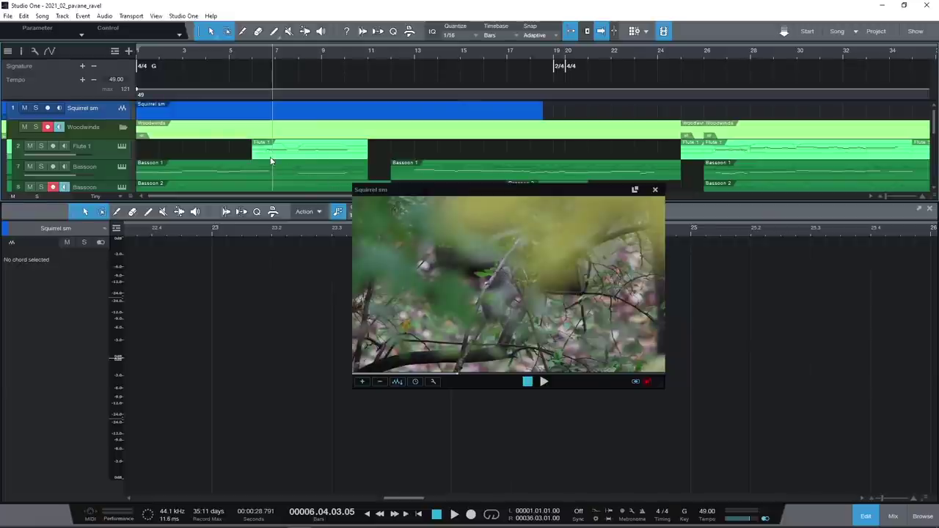
key("F2")
left_click(42, 16)
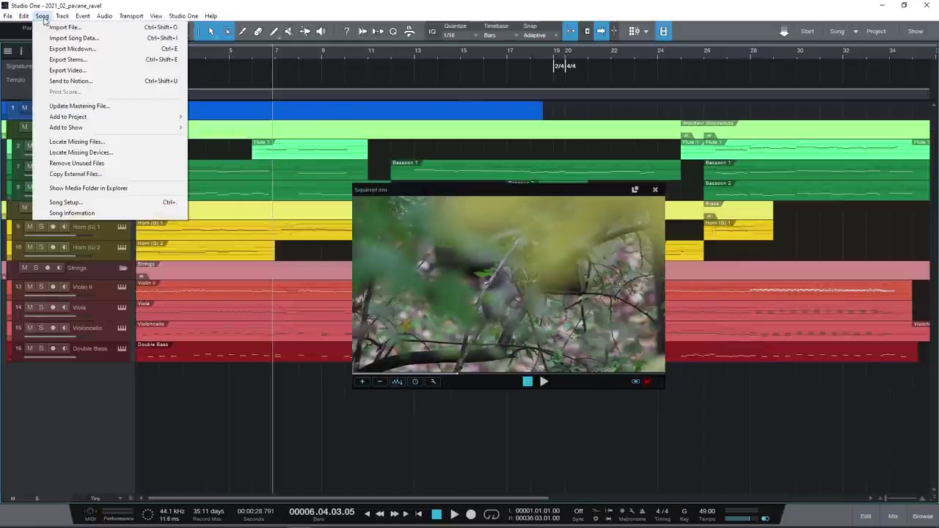
Open the Export Video settings dialog for the song.
left_click(89, 70)
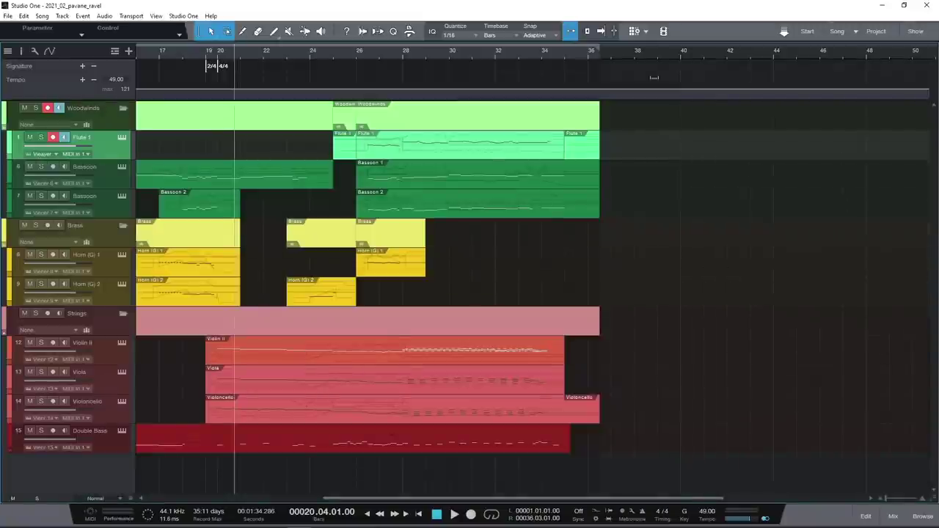
left_click(634, 32)
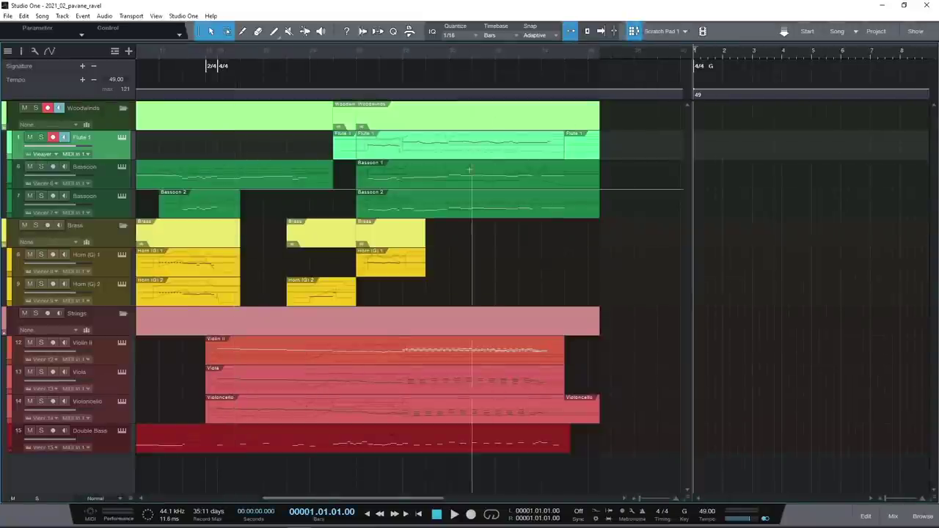
left_click_drag(417, 155, 740, 134)
double_click(740, 134)
left_click(232, 268)
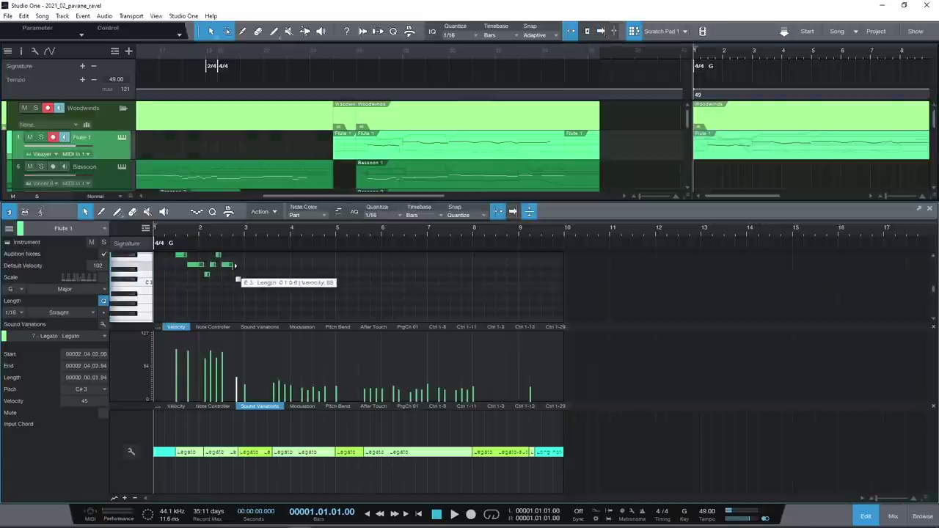
left_click(226, 271)
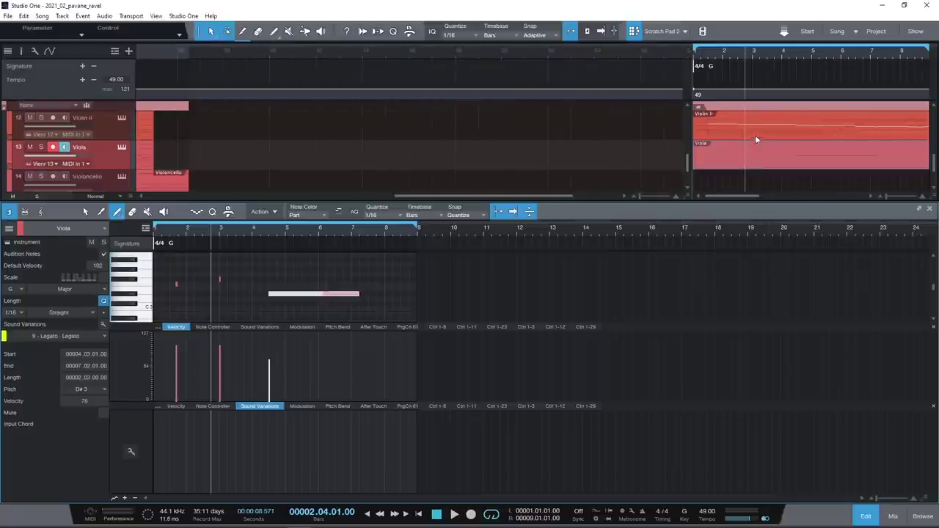
left_click(757, 136)
left_click(753, 165, "shift")
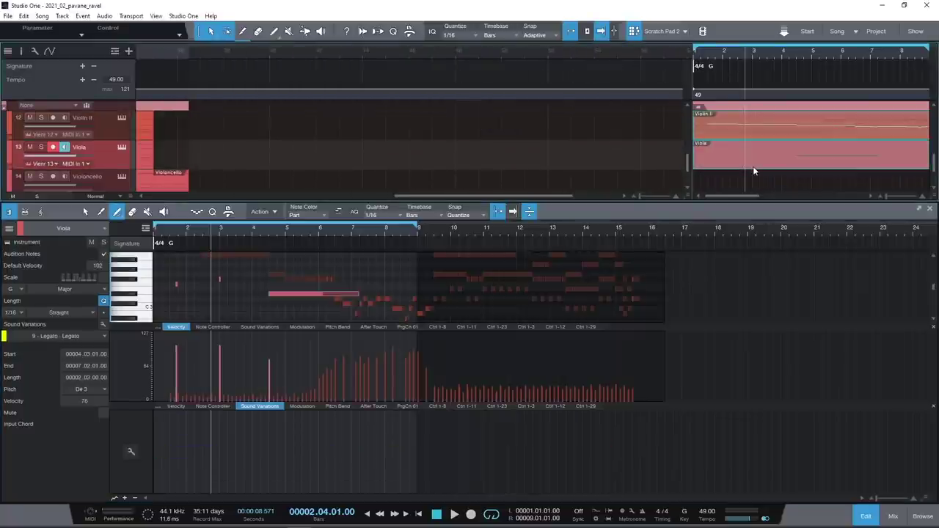
left_click_drag(753, 166, 611, 154)
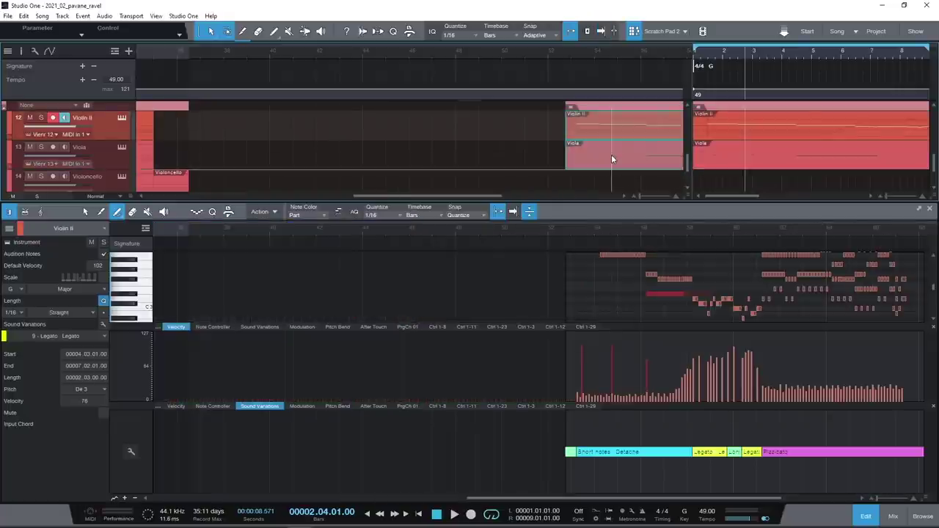
left_click(634, 31)
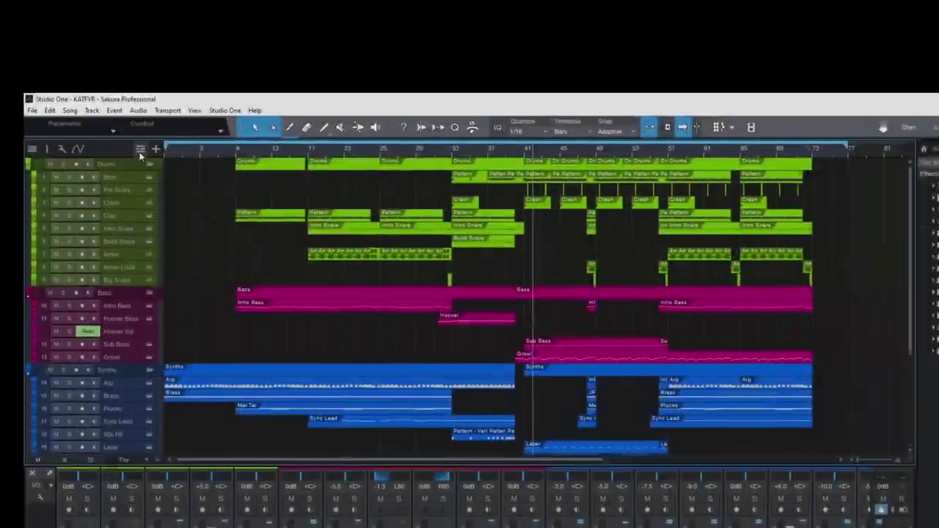
Show the arranger track and drop the second Intro B over the first, so the song ends at bar 65.
left_click(34, 147)
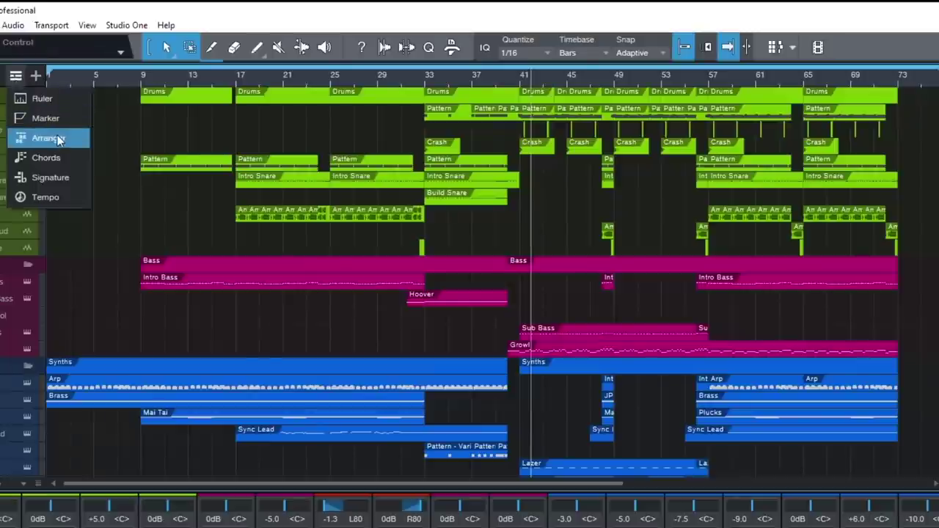
left_click(78, 139)
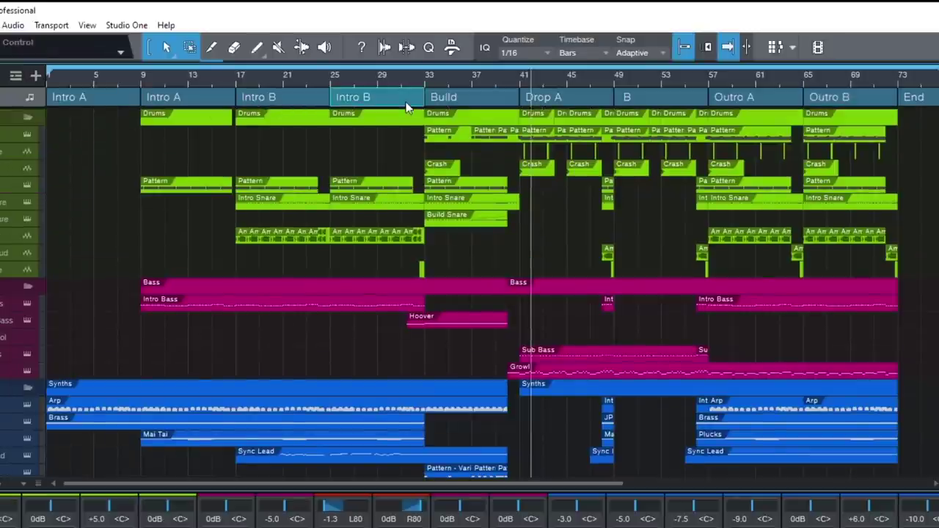
left_click(362, 103)
left_click_drag(325, 95, 236, 96)
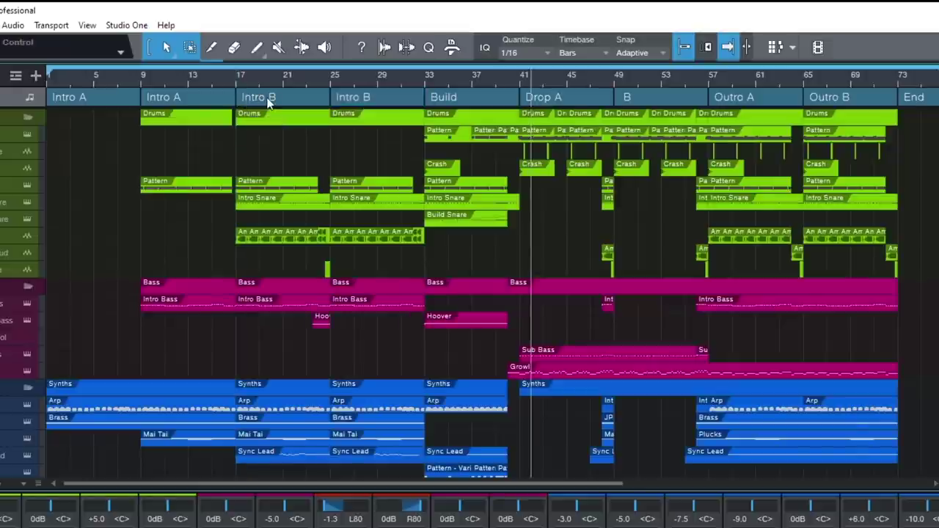
left_click_drag(268, 103, 387, 99)
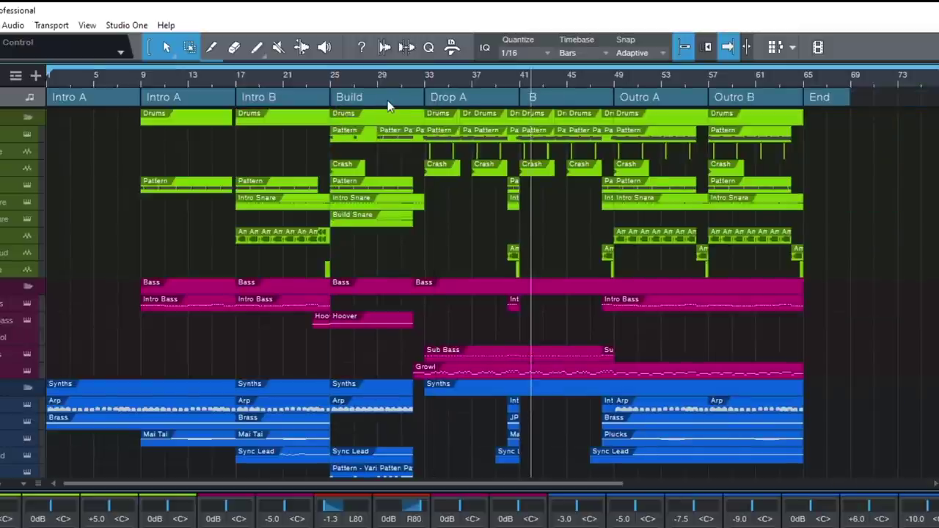
Play from bar 47, then jump playback to the Outro B and End sections.
left_click(591, 79)
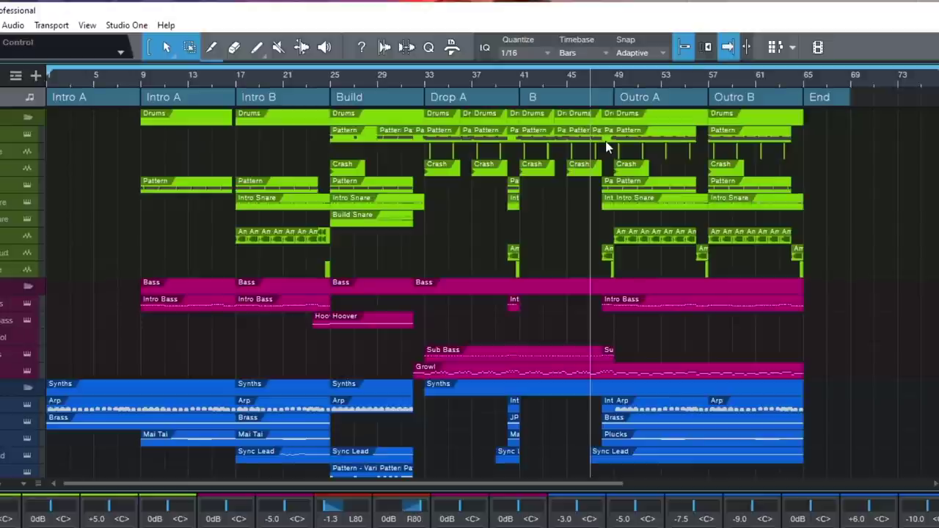
key("space")
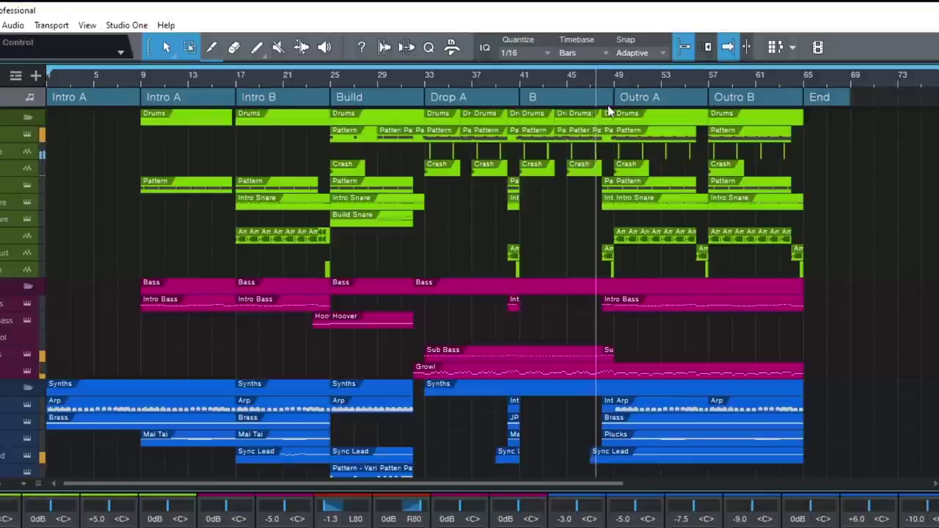
left_click(759, 100)
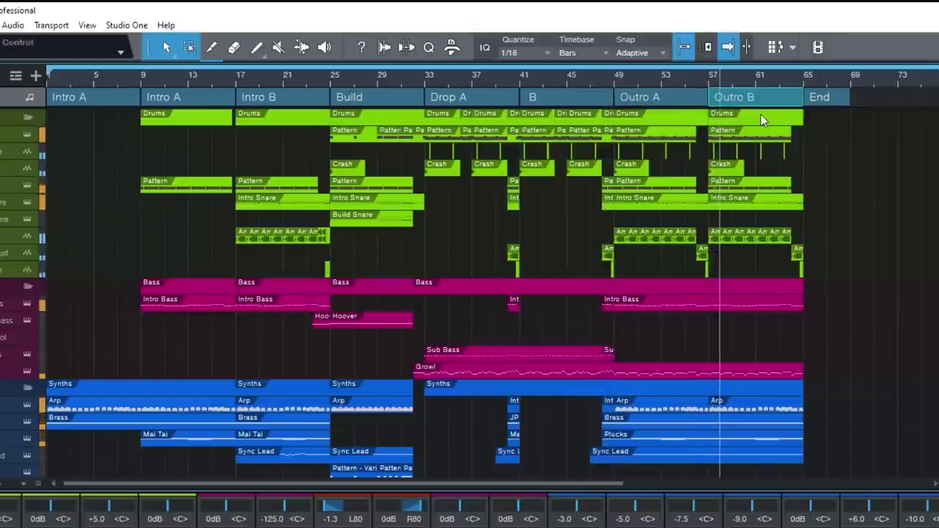
left_click(840, 97)
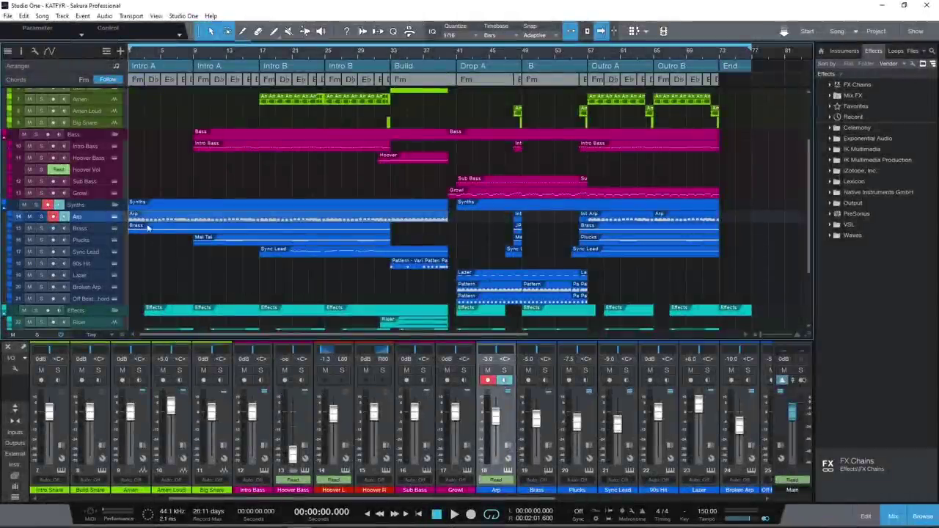
Extract the Brass part's chords to the chord track and open its first chord, F major, in the Chord Selector.
right_click(145, 225)
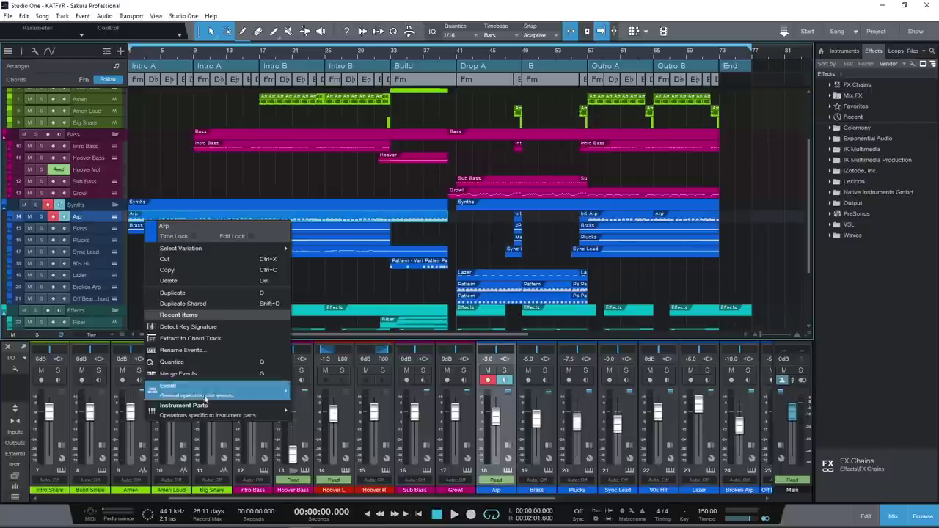
mouse_move(289, 416)
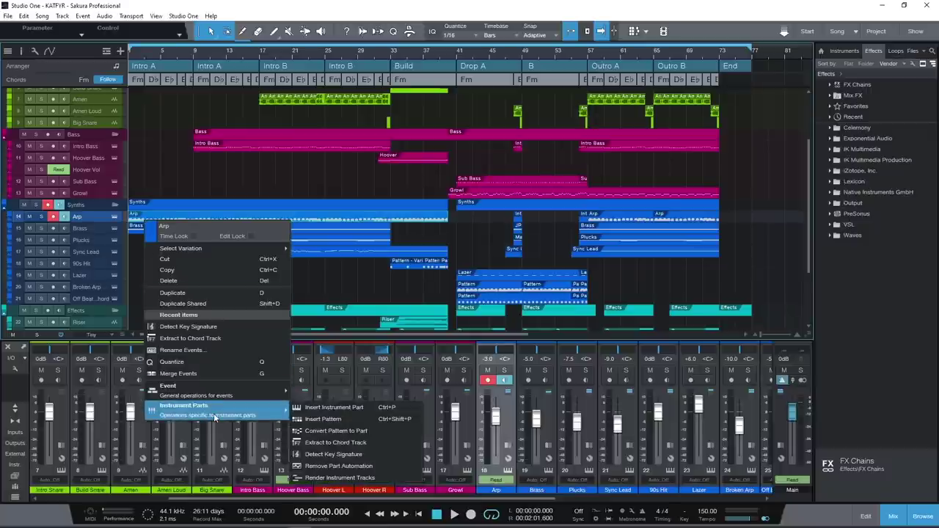
left_click(373, 443)
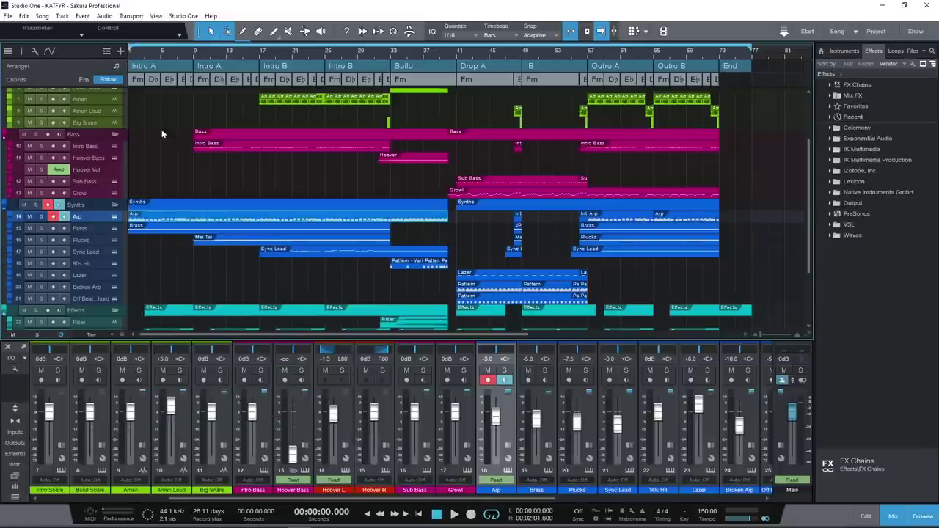
left_click(137, 80)
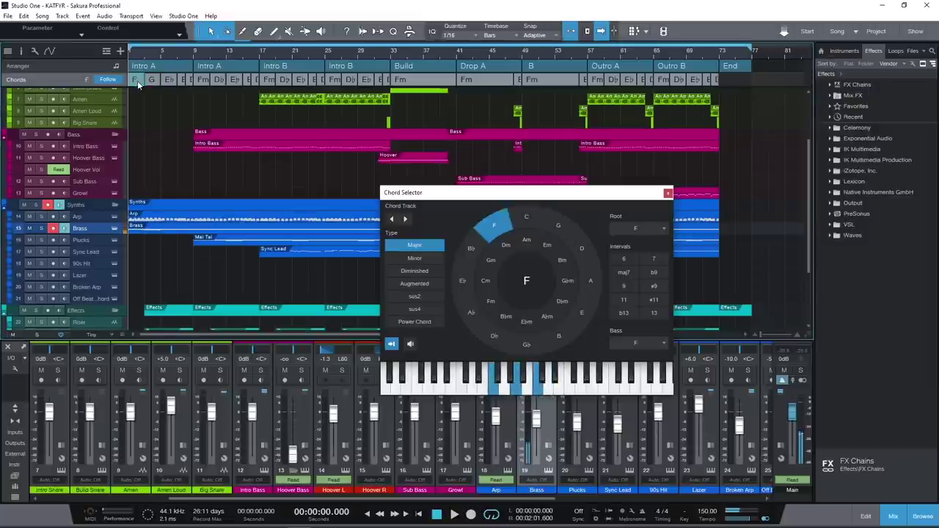
Close the Chord Selector and play from bar 9 with tracks following the Fm, Db, Eb chords.
left_click(195, 62)
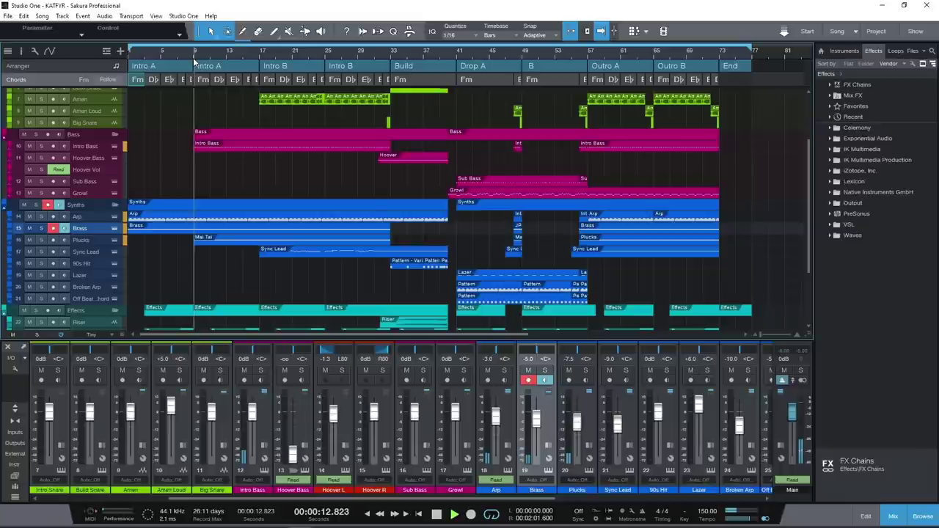
key("space")
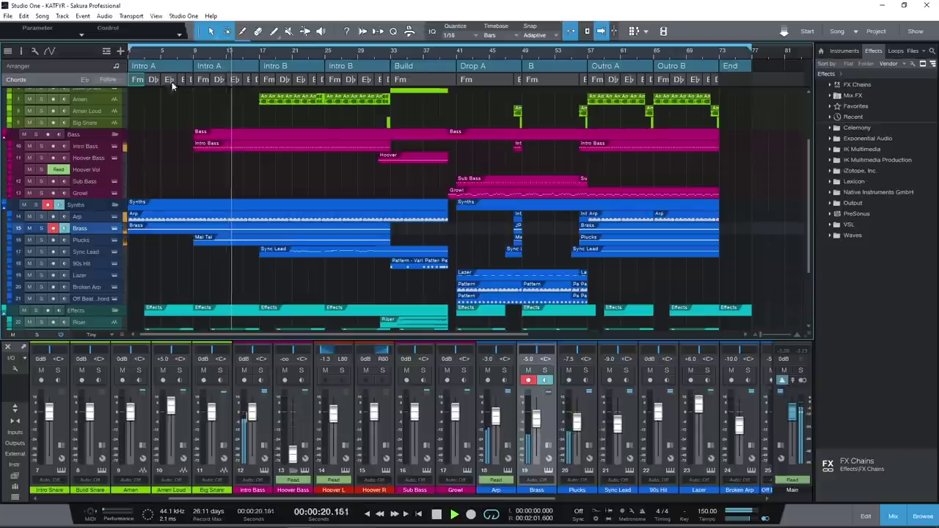
left_click(108, 79)
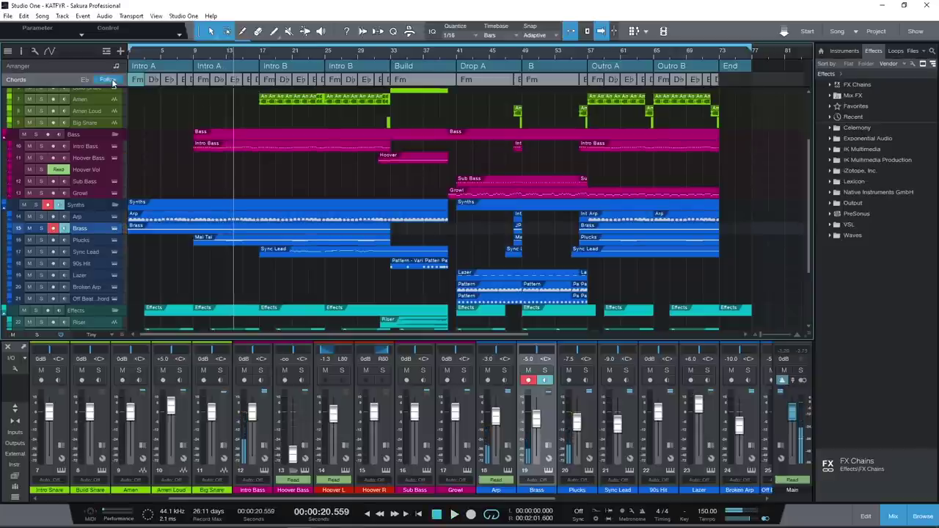
left_click(195, 61)
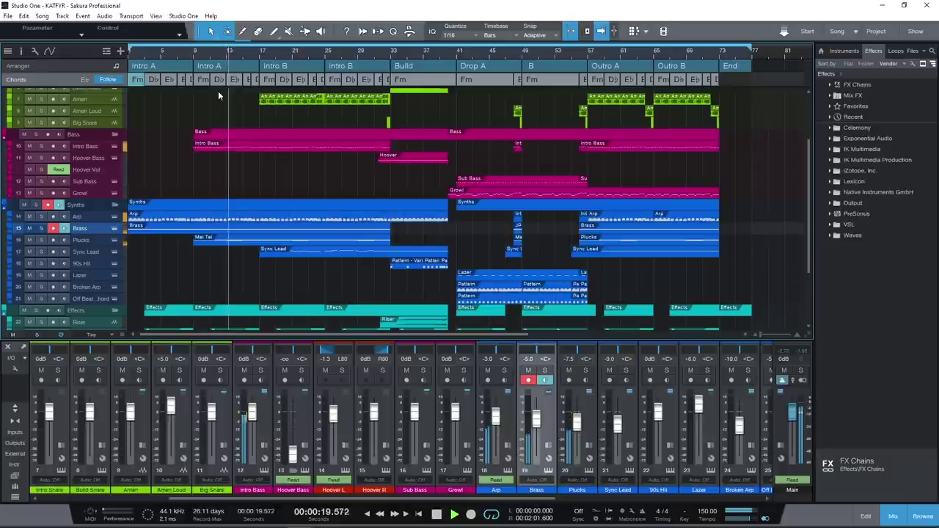
left_click(22, 51)
Show the Arp track in the Inspector, then select Sub Bass to see its Bass follow mode.
key("Up")
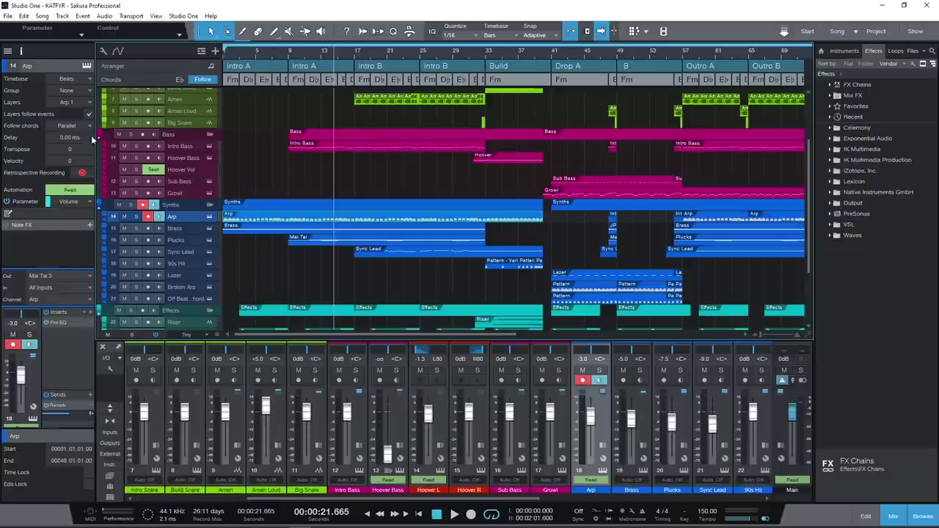
left_click(197, 183)
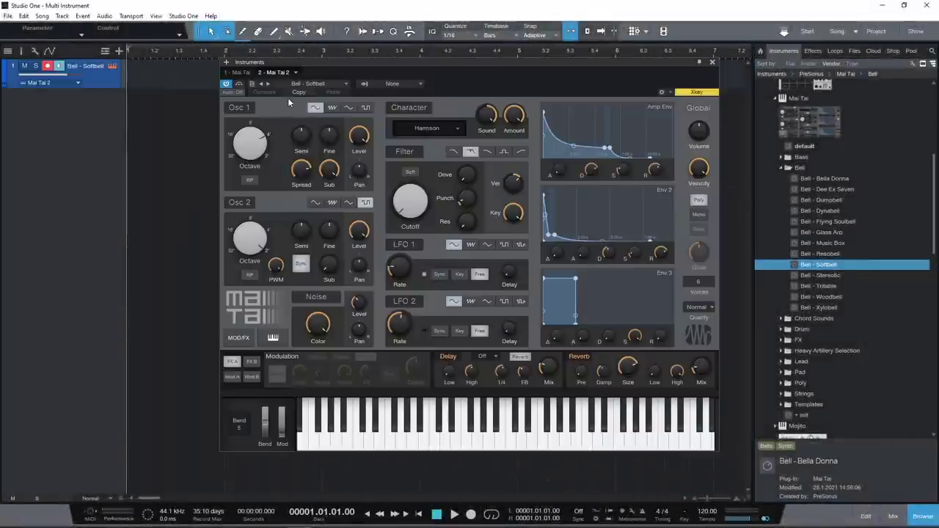
Combine the Solina 6 Tones instrument with Mai Tai 2 into a multi-instrument.
left_click(712, 62)
scroll(866, 309, "down", 6)
scroll(856, 315, "down", 3)
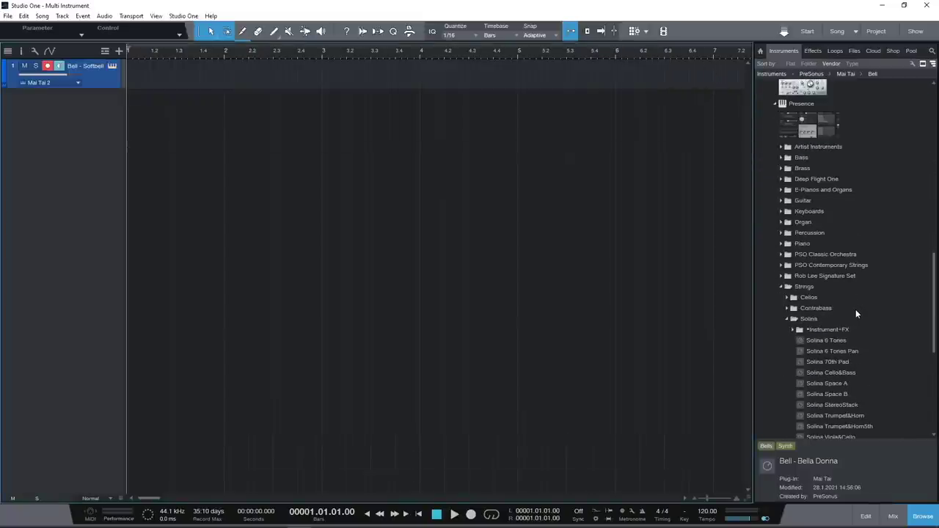
left_click_drag(841, 340, 281, 79)
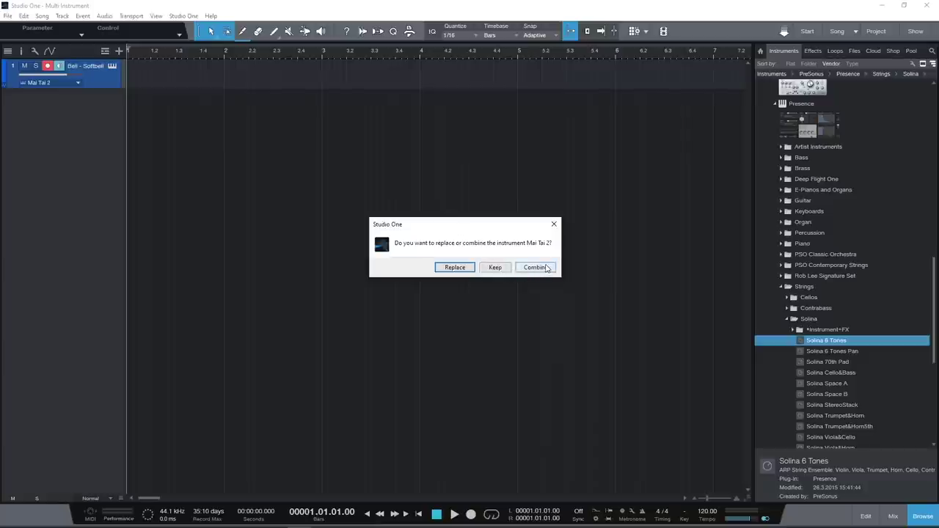
left_click(535, 267)
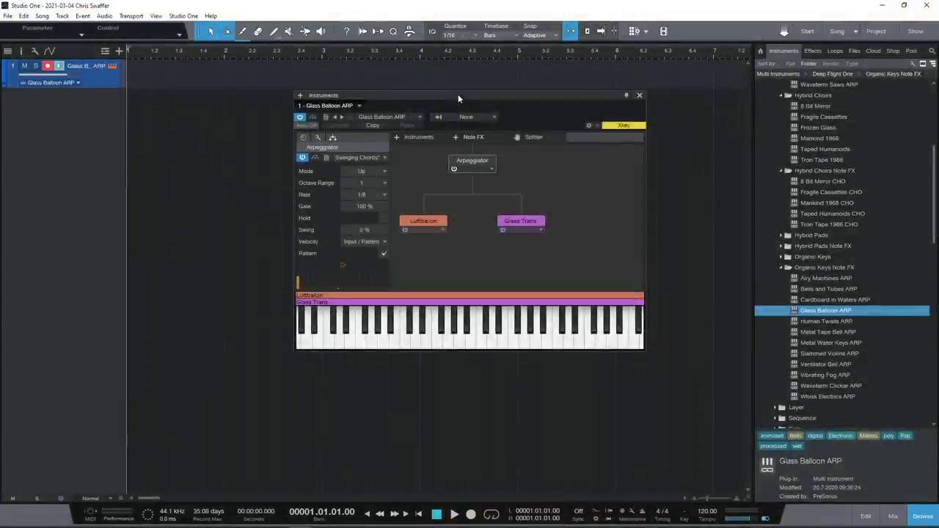
left_click_drag(458, 98, 394, 86)
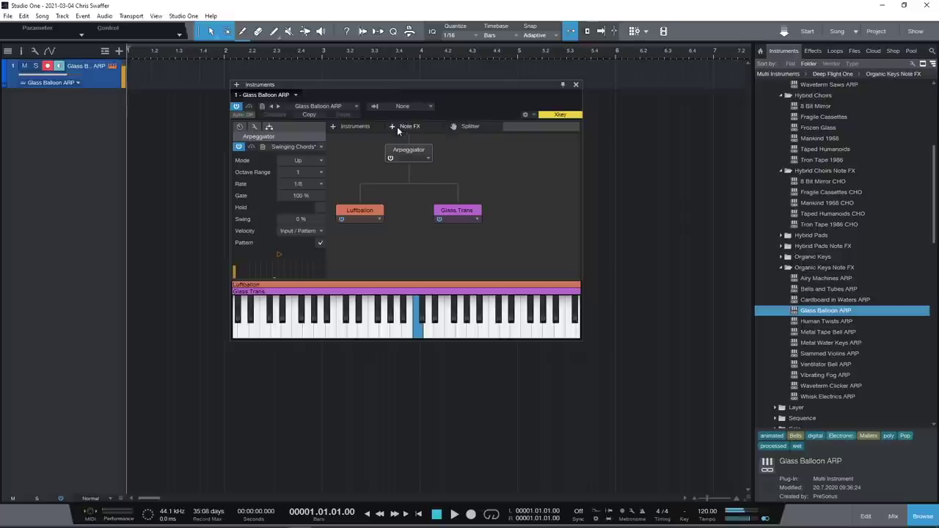
Add a Chorder note effect and Spitfire LABS, routing Chorder to feed Glass Trans.
left_click(397, 127)
left_click(404, 148)
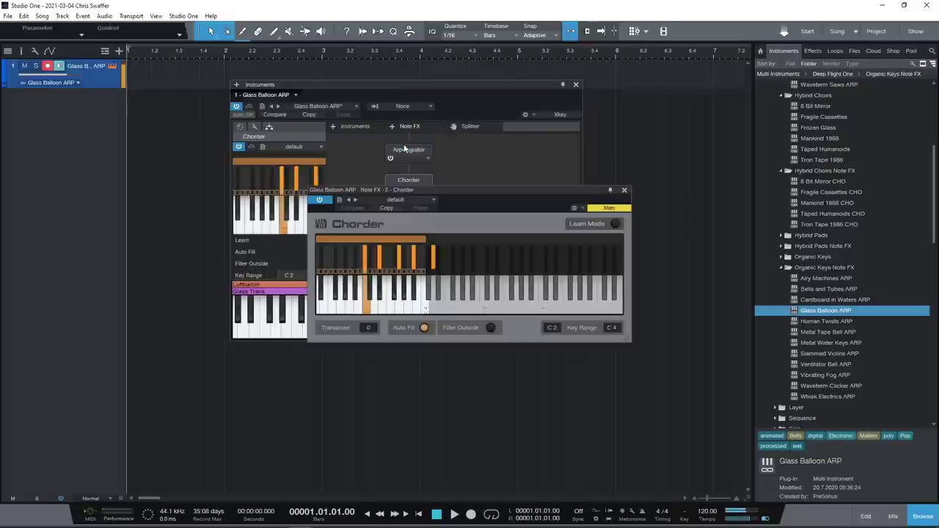
left_click(625, 192)
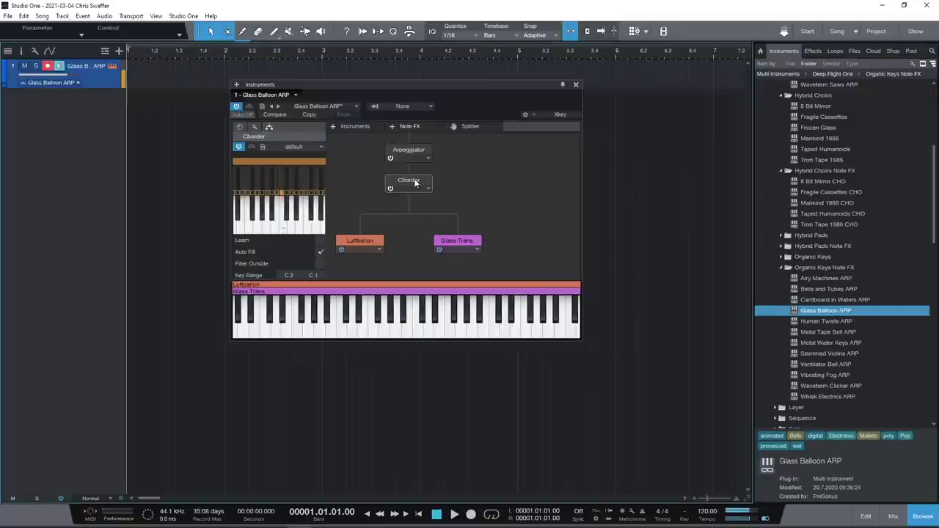
left_click(335, 127)
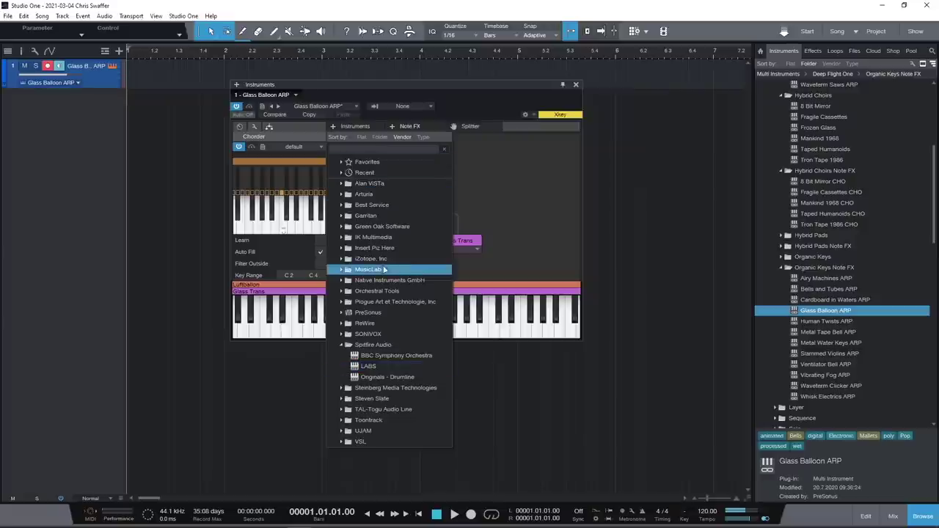
left_click(373, 367)
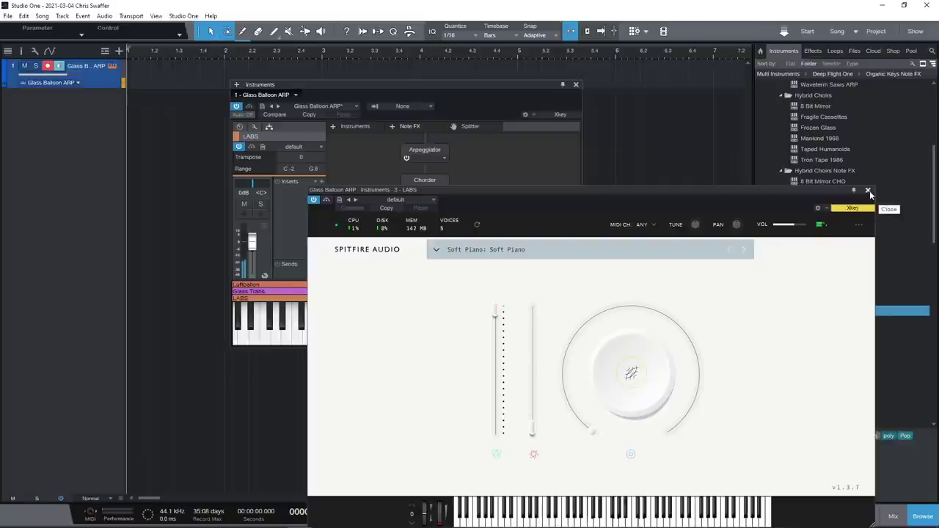
left_click(869, 191)
left_click_drag(417, 189, 436, 195)
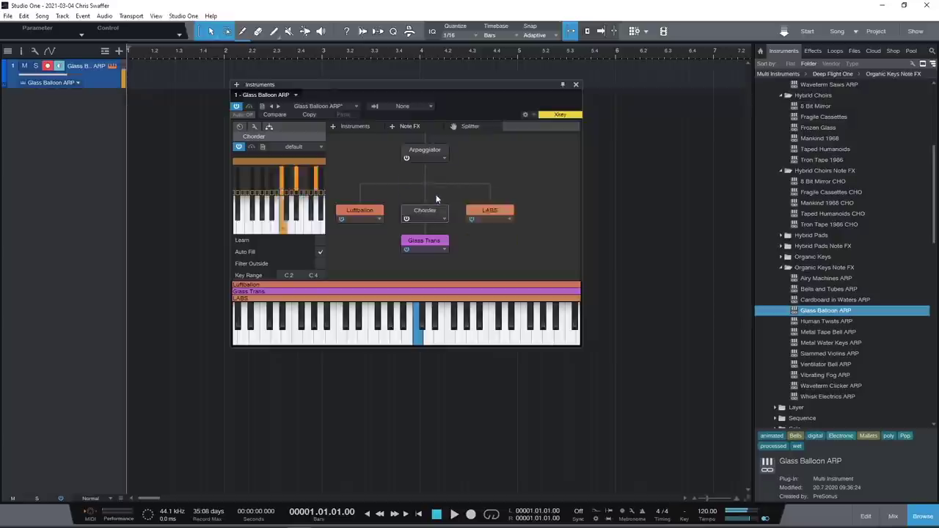
On the macro page, drop resonance to 0% and raise cutoff morph, then update the preset.
left_click(255, 127)
left_click_drag(300, 323, 247, 358)
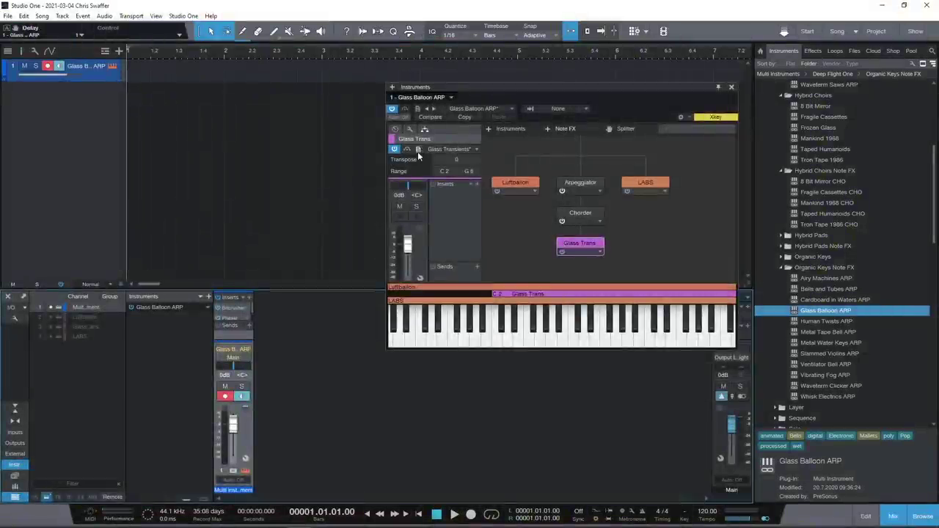
left_click(418, 150)
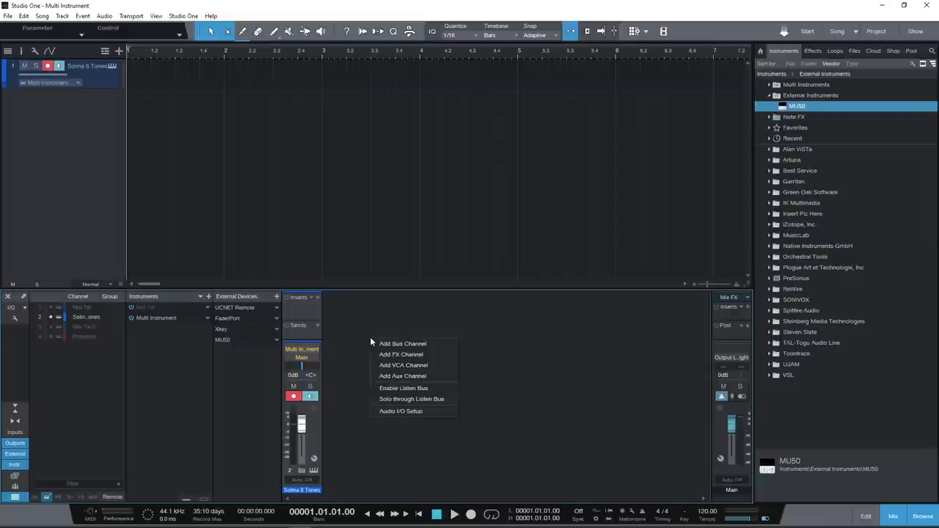
Add an Aux channel and an MU50 instrument track, setting Aux 1's input to Input 3&4.
left_click(403, 375)
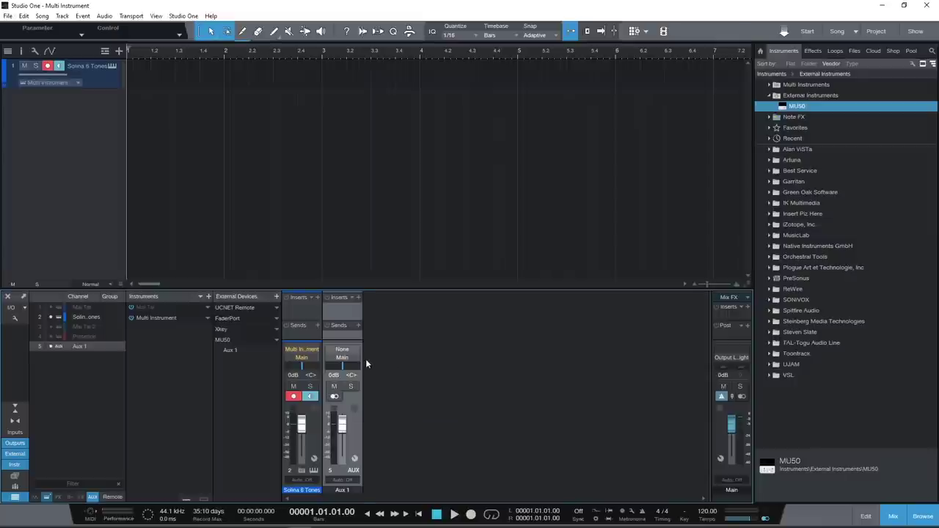
left_click(276, 341)
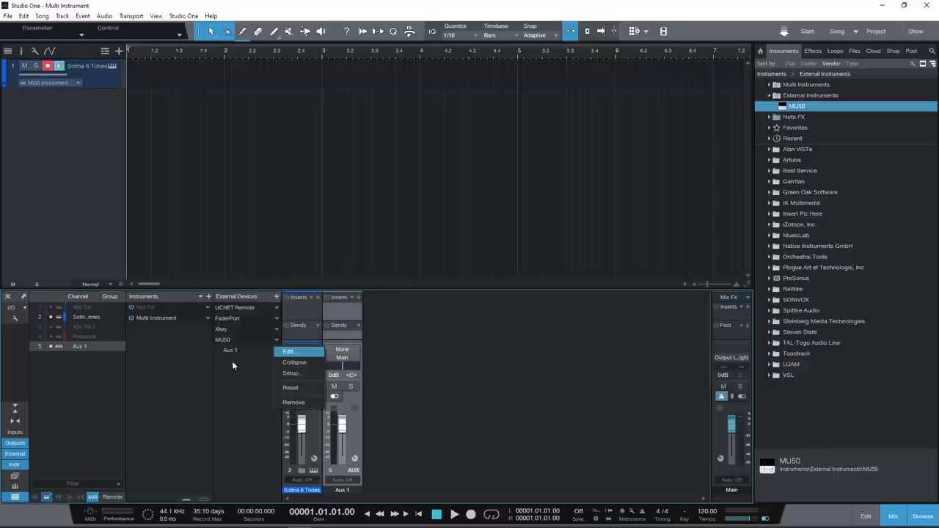
left_click(230, 386)
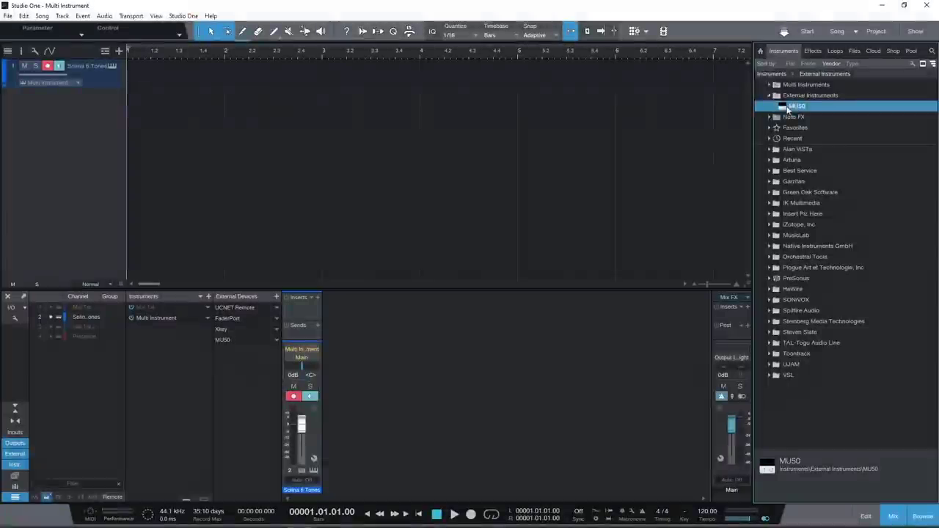
left_click_drag(797, 105, 207, 120)
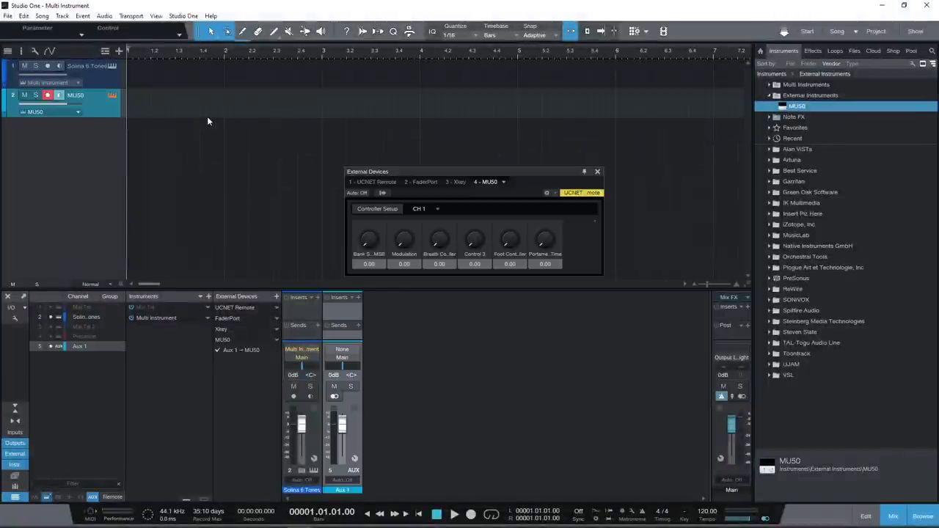
left_click(342, 351)
left_click(375, 404)
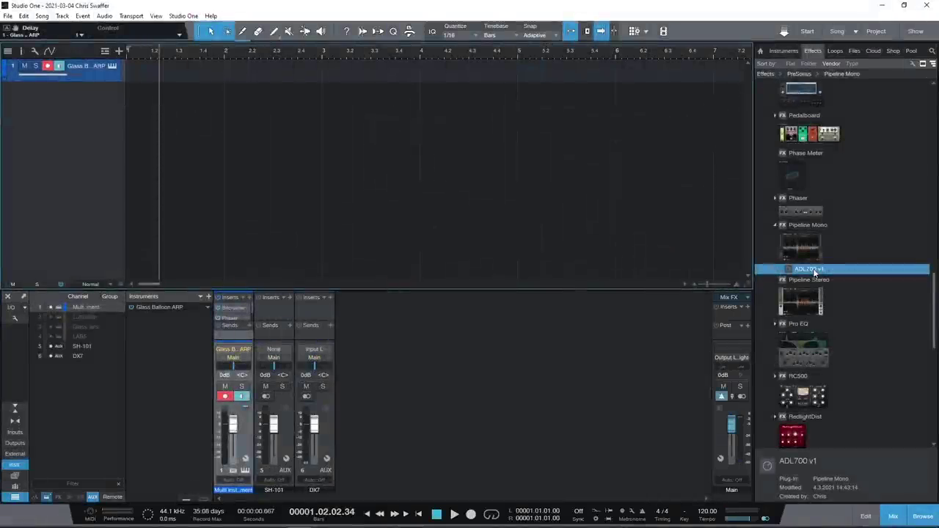
Add the ADL700 v1 Pipeline Mono insert to the mixer and toggle its picture and device-info views.
left_click_drag(813, 272, 671, 328)
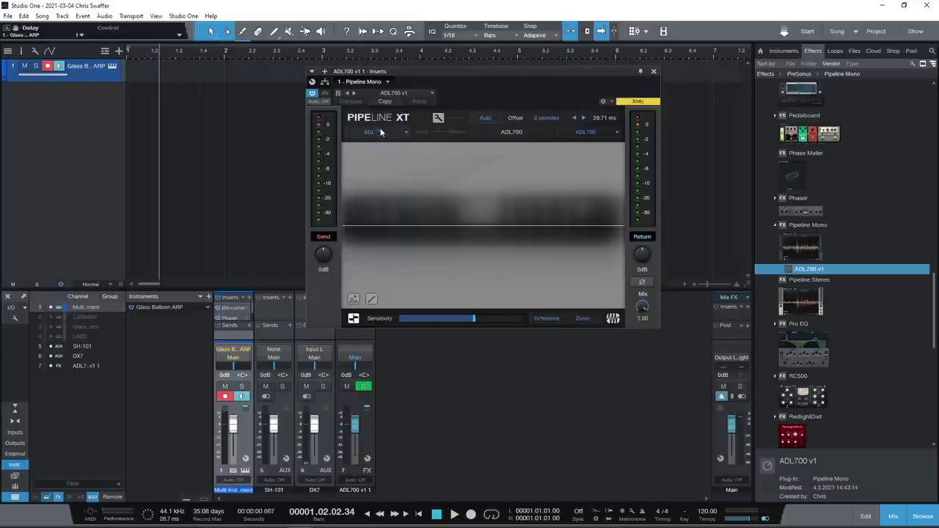
left_click(354, 299)
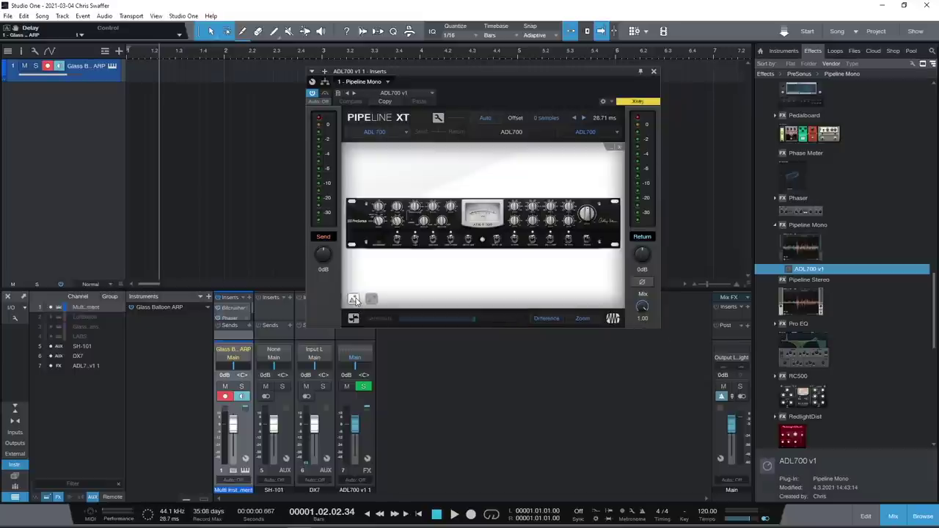
left_click(371, 299)
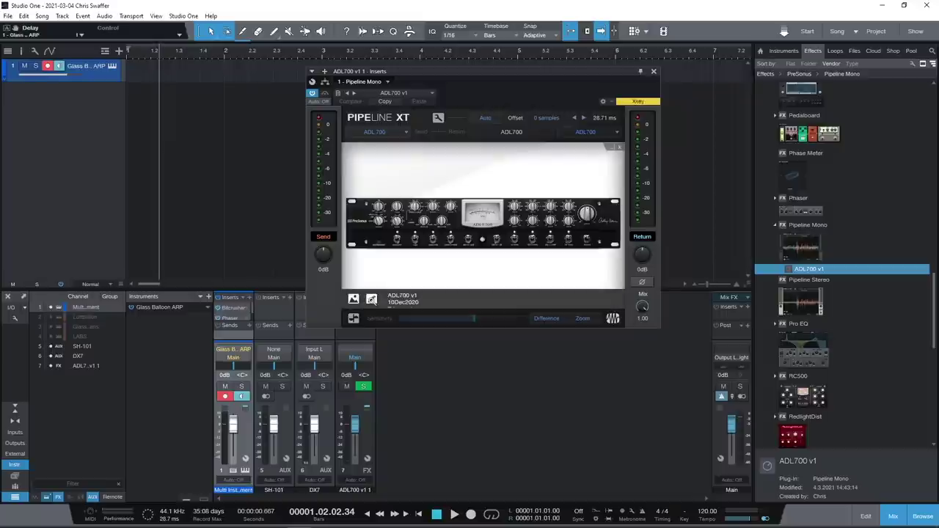
left_click(354, 299)
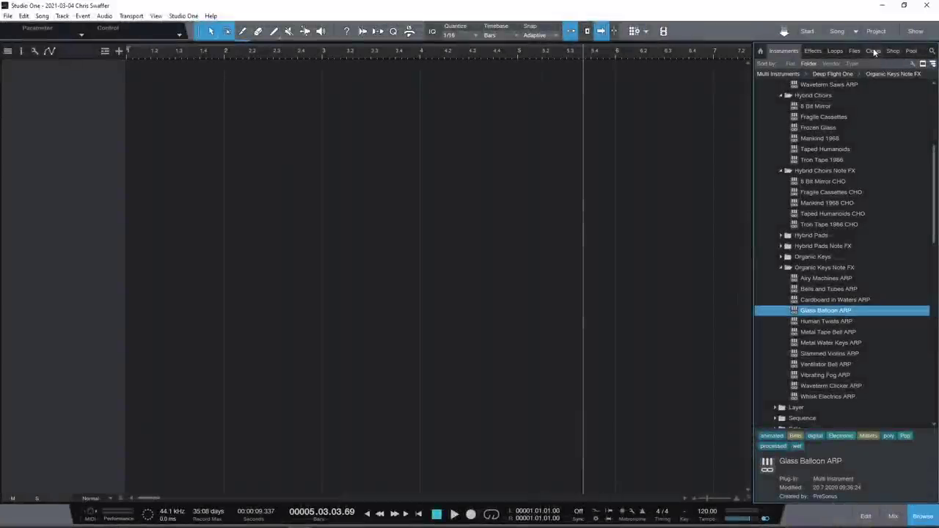
From PreSonus Sphere's Padded Cell collaboration, add 05 The Younger One 1.wav to the song.
left_click(873, 51)
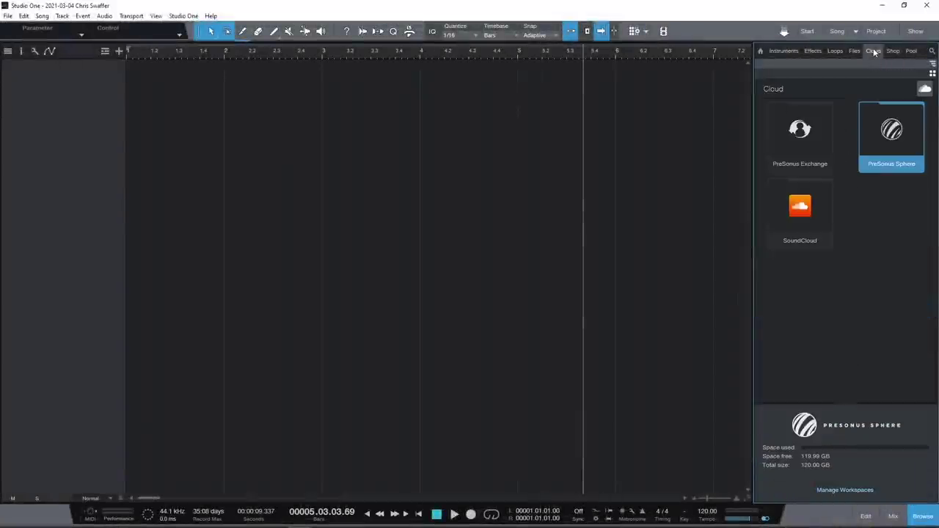
double_click(888, 137)
double_click(808, 143)
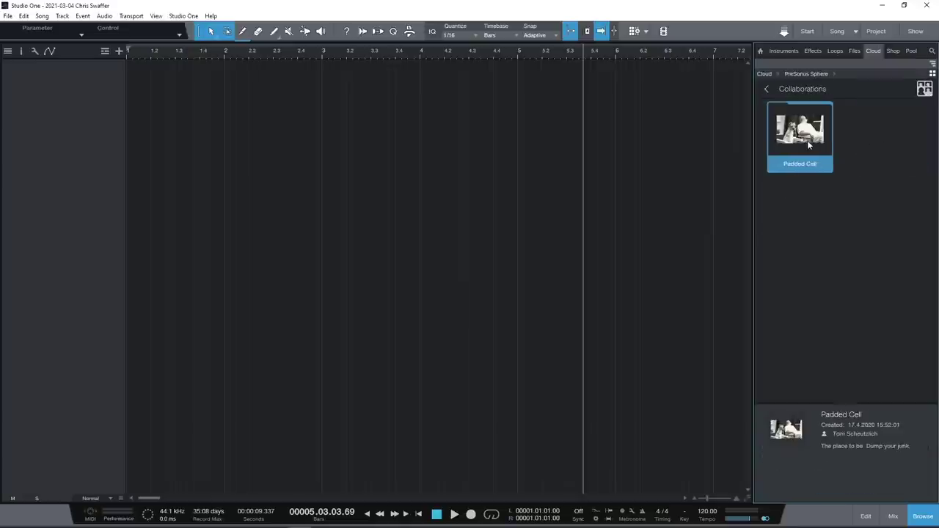
double_click(808, 143)
scroll(821, 190, "down", 5)
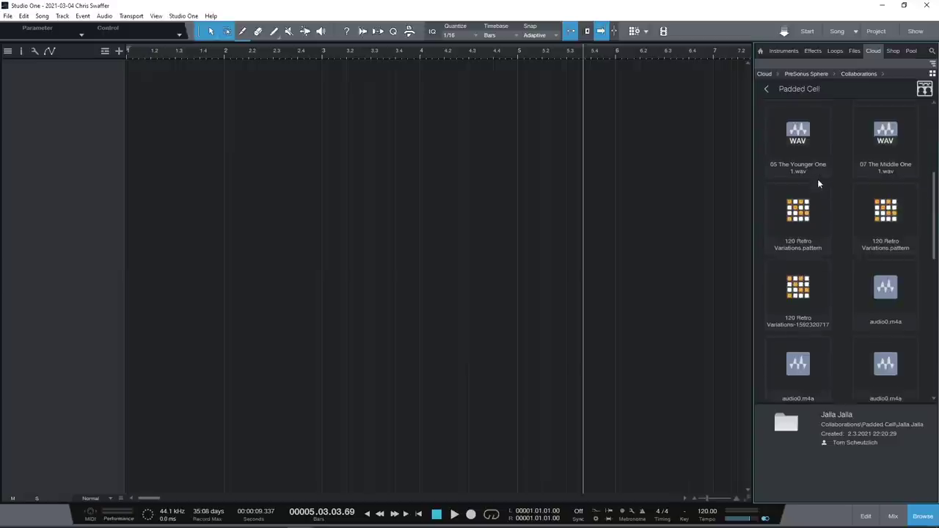
left_click_drag(802, 142, 143, 82)
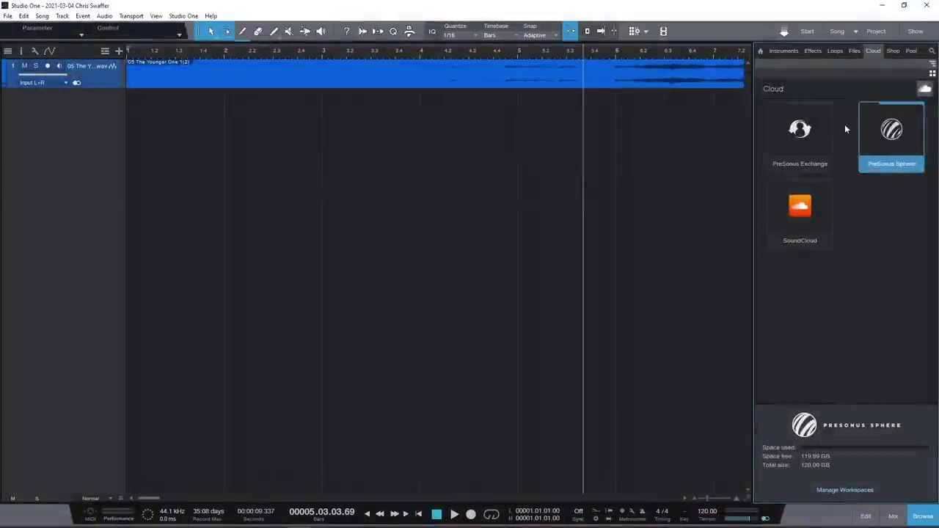
Browse PreSonus Exchange to the Macros category's Arp Scales – Chromatic set.
double_click(803, 144)
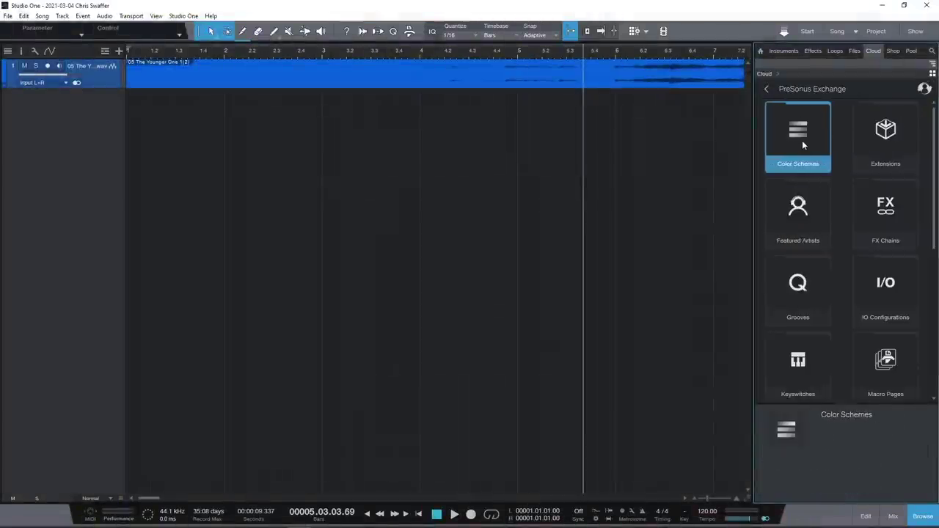
scroll(792, 321, "down", 2)
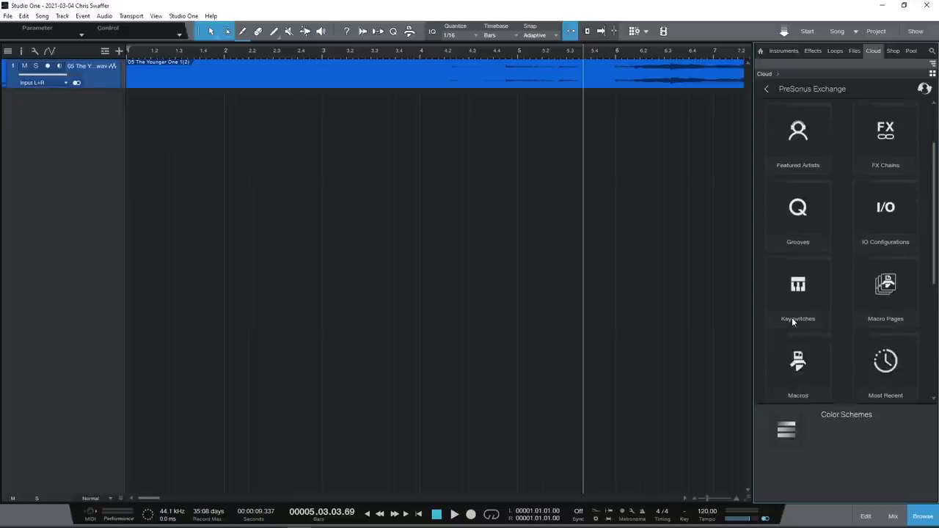
double_click(791, 359)
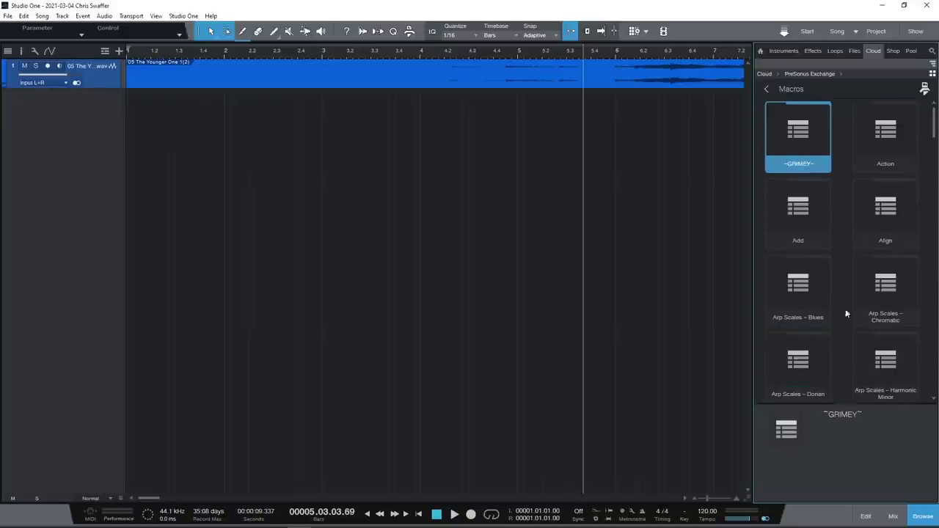
double_click(886, 286)
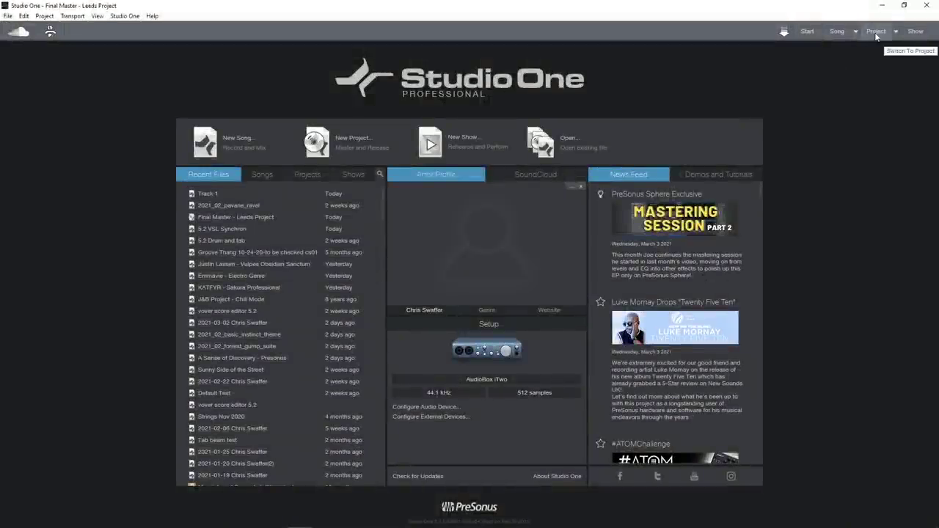
Play the Leeds mastering project, cycling the analyzer through WF, Sono, Segments and 12th to FFT, then show the Effects browser.
left_click(877, 36)
left_click(542, 515)
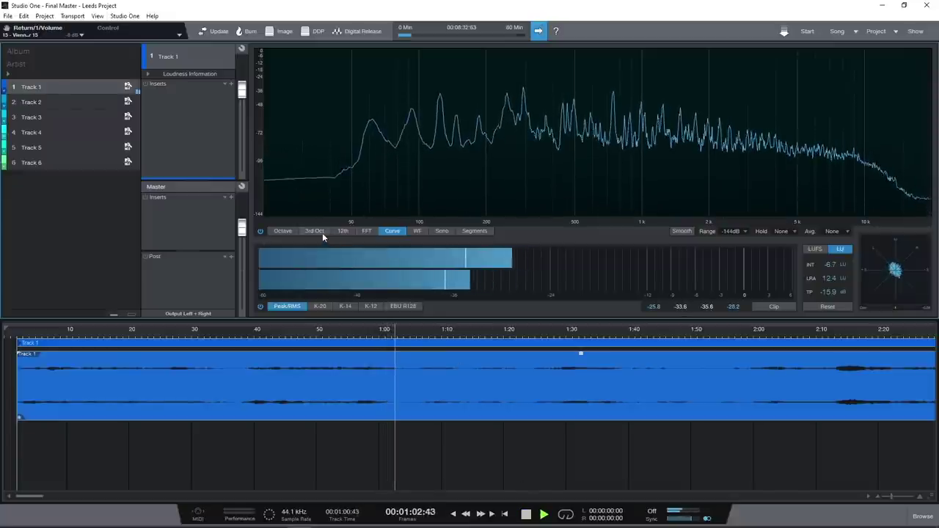
left_click(417, 231)
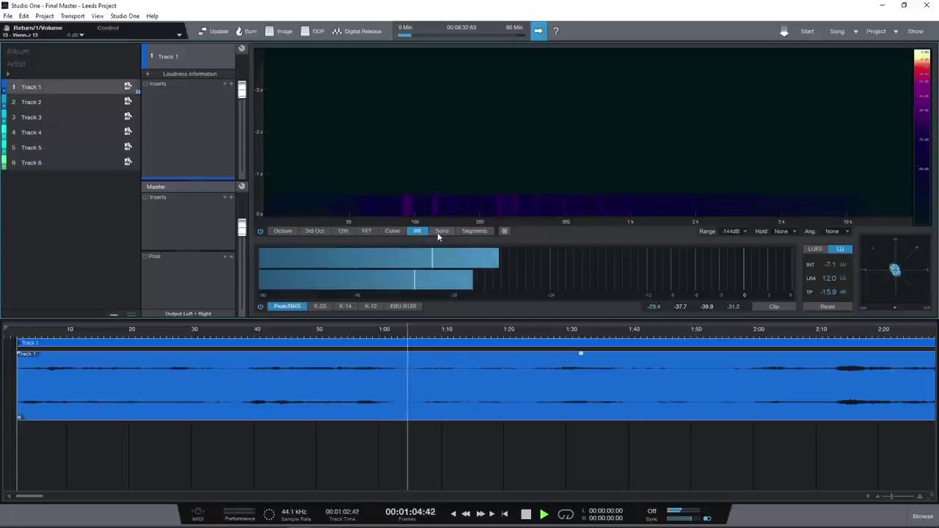
left_click(443, 231)
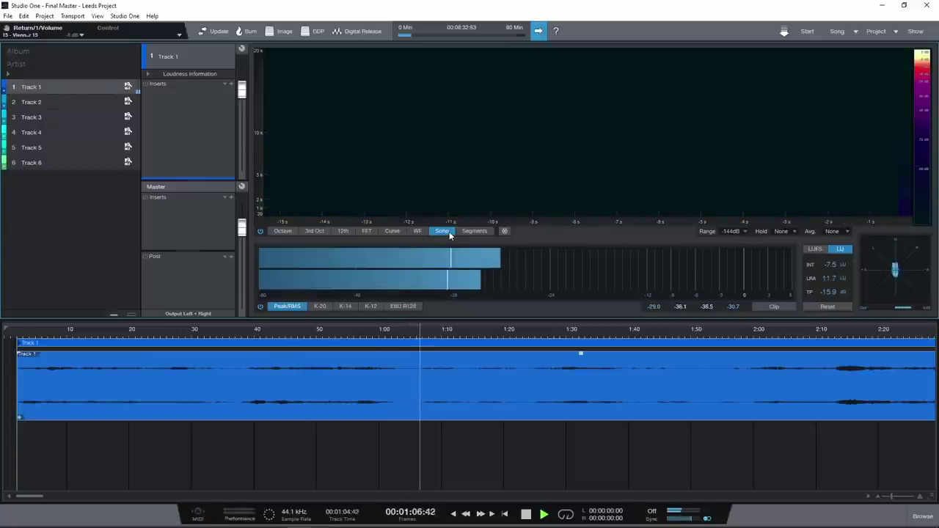
left_click(467, 231)
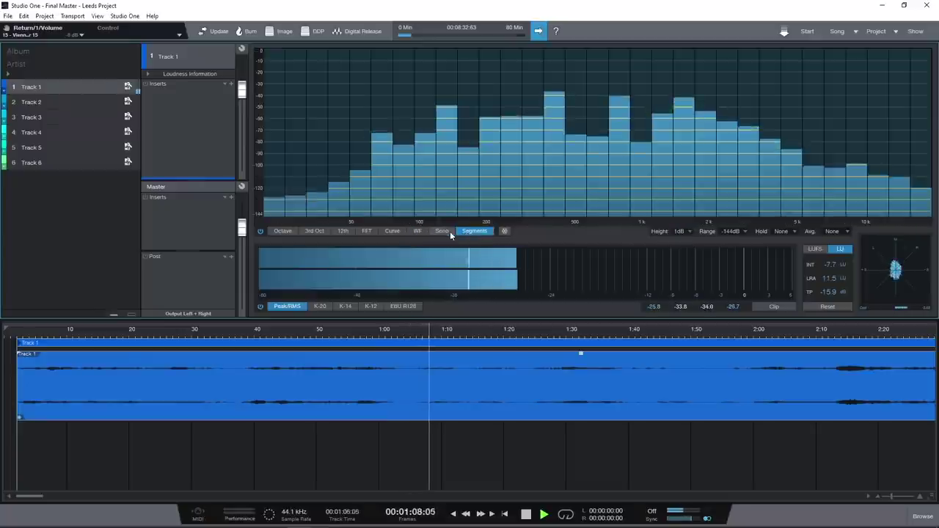
left_click(350, 231)
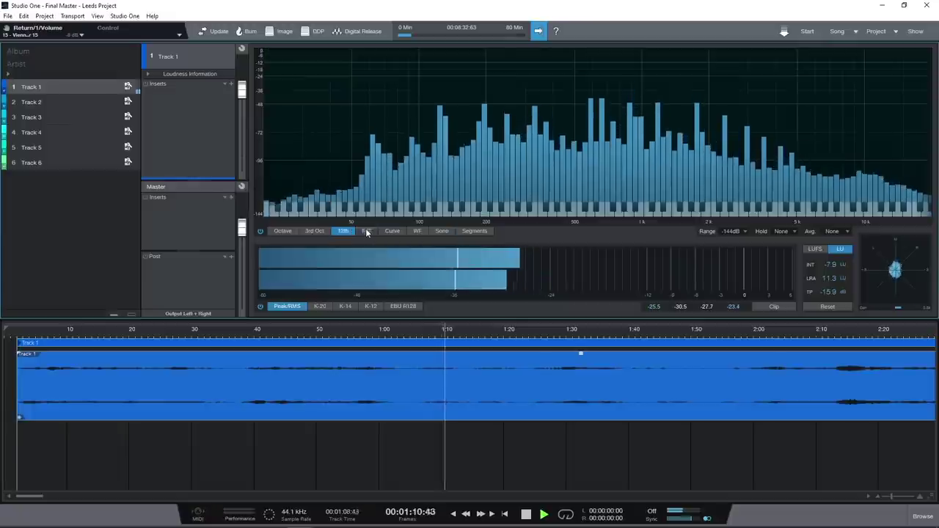
left_click(366, 231)
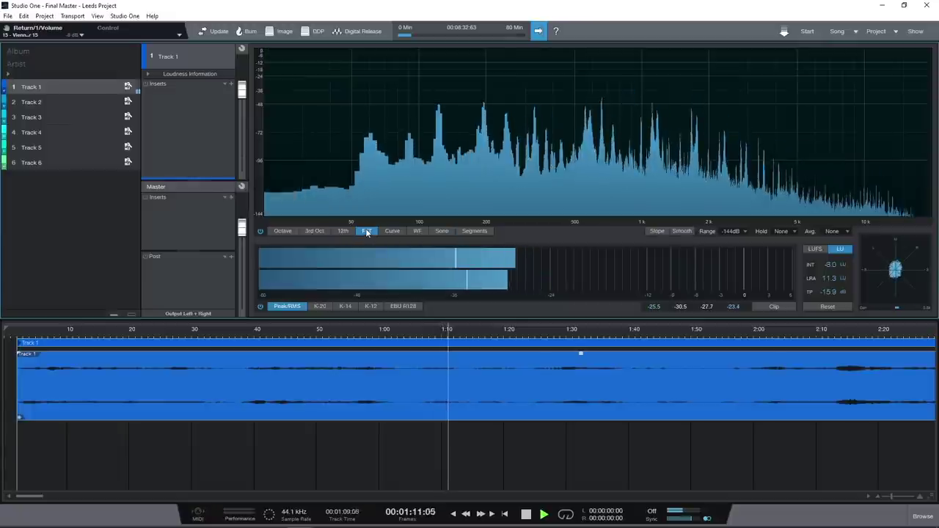
left_click(923, 516)
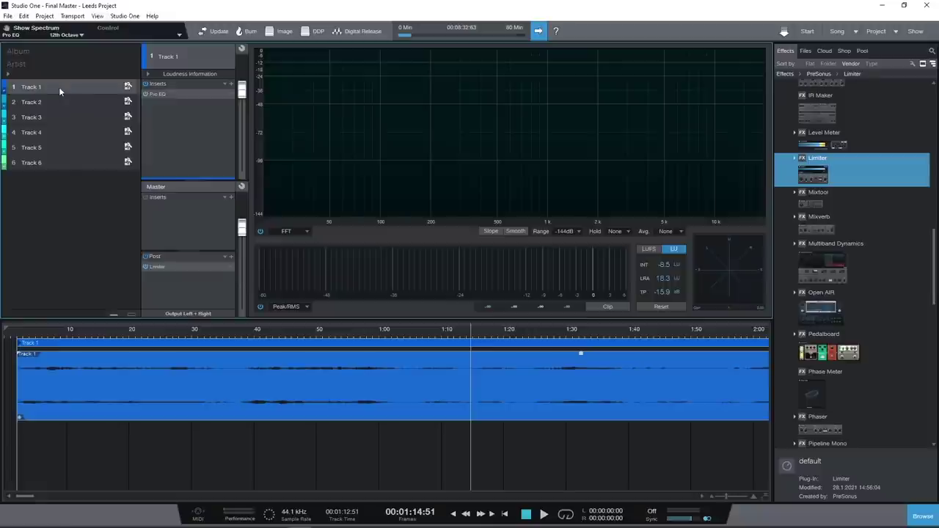
Open Track 1's source song and select the Oboe note around bar 16.
right_click(59, 91)
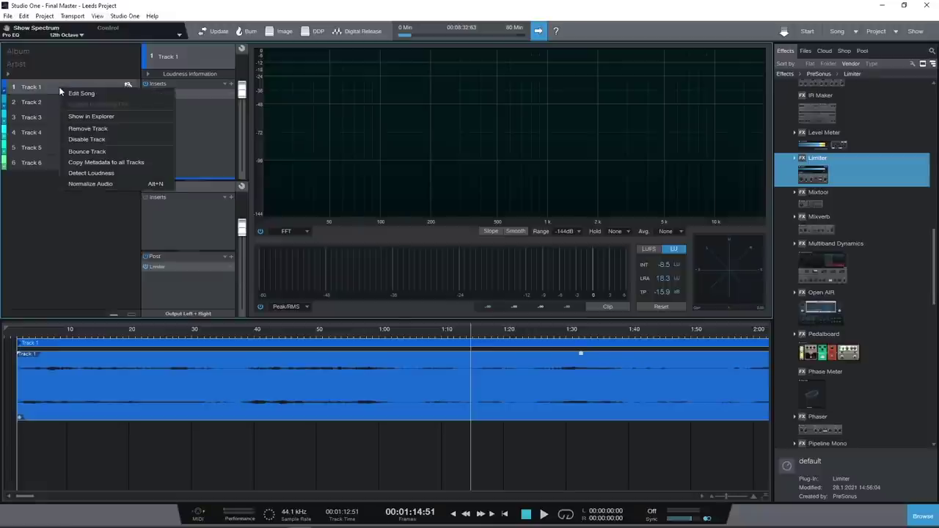
left_click(112, 93)
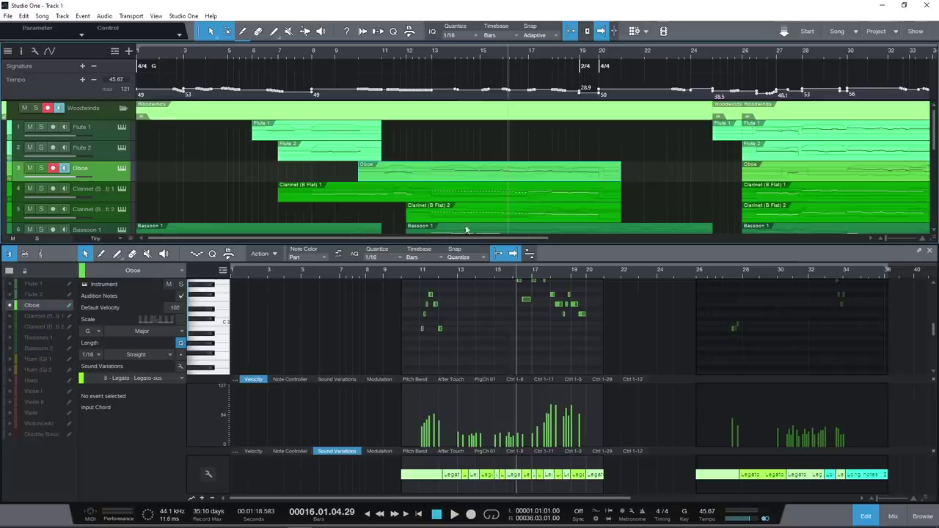
left_click(527, 301)
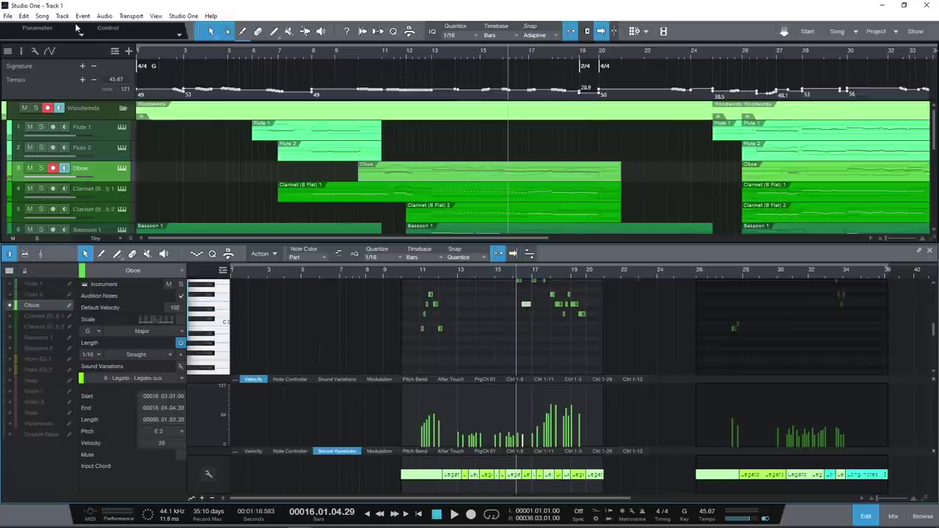
Update the mastering file Track 1-Master.wav from the Song menu, confirming the re-render.
left_click(42, 15)
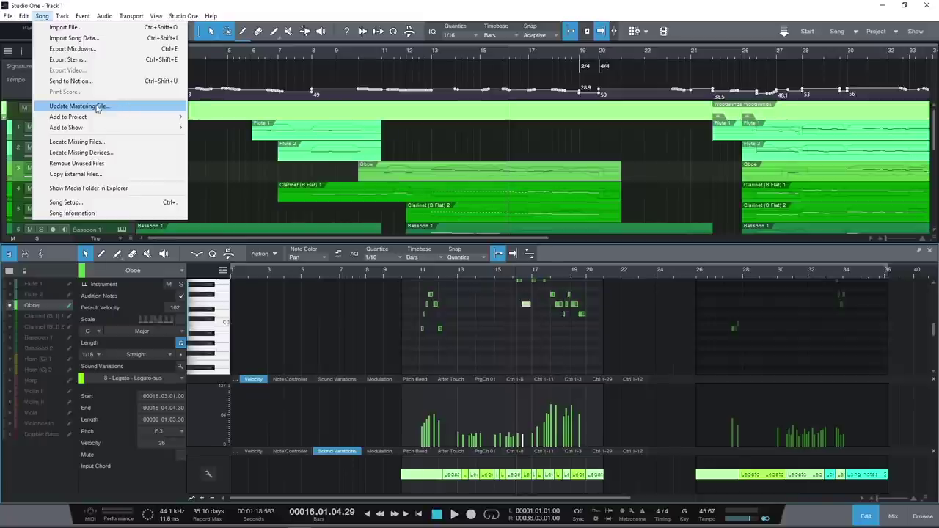
left_click(97, 108)
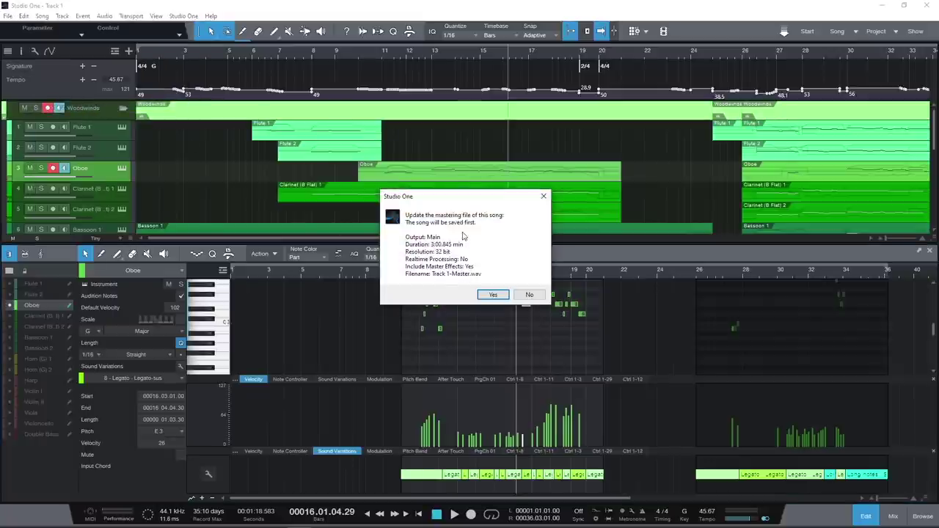
left_click(494, 295)
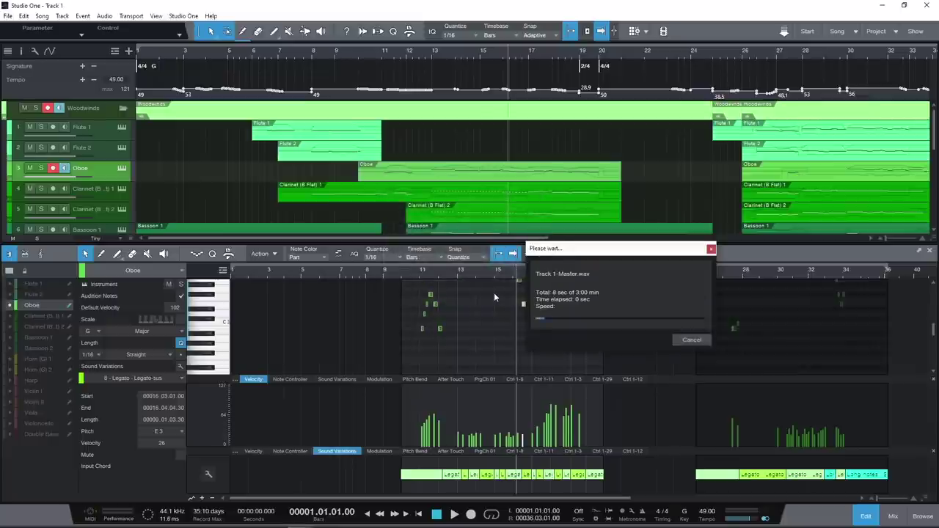